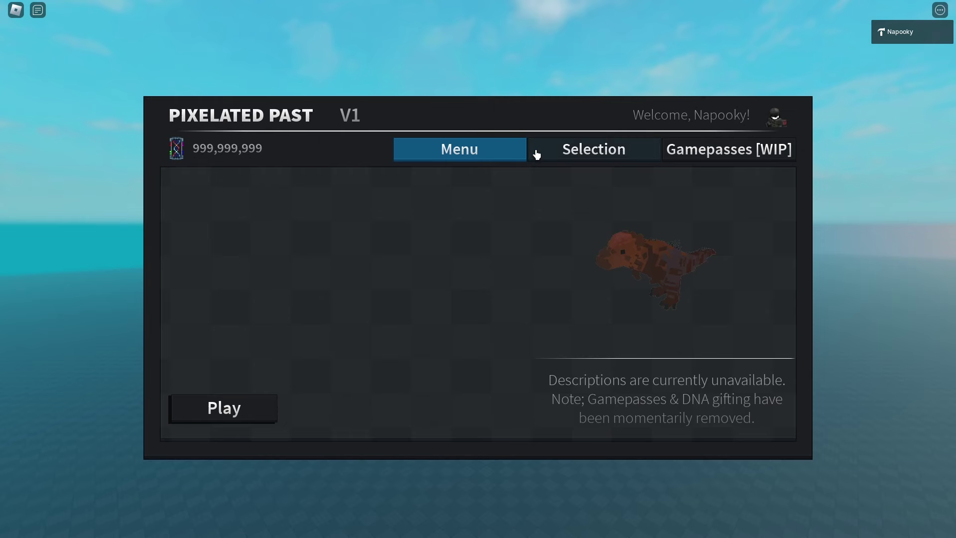
- Browse the creature grid, previewing Caveman, Pachycephalosaurus and Peep, and settle on Borealopelta
left_click(594, 149)
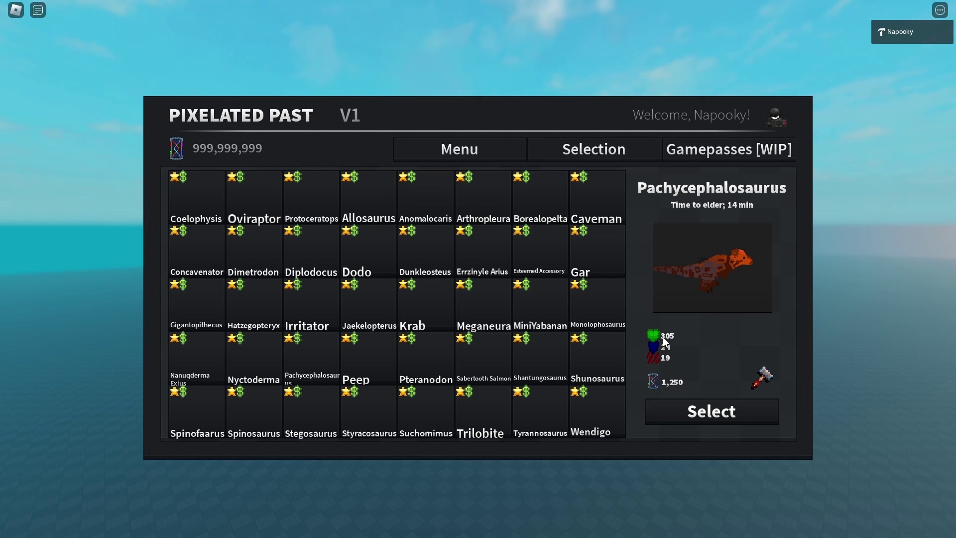
left_click(219, 214)
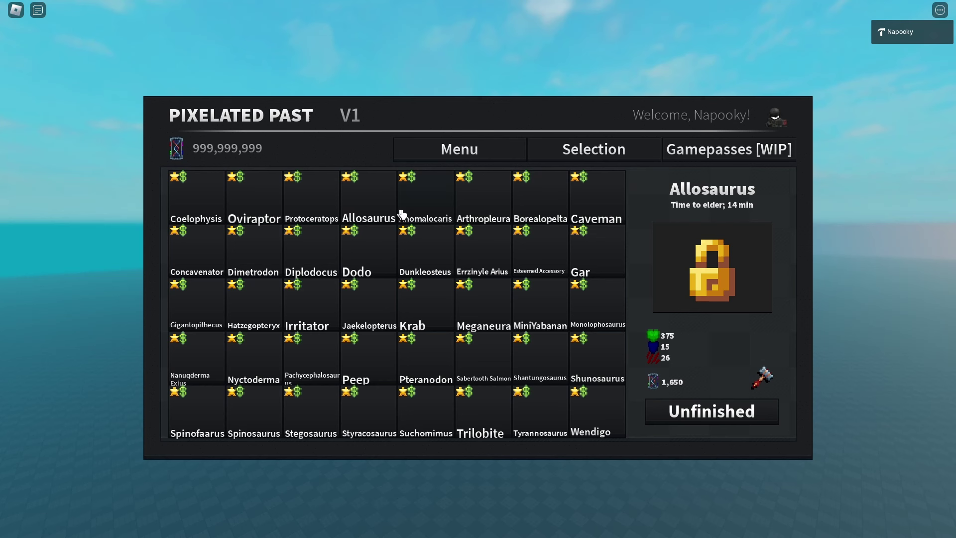
left_click(575, 202)
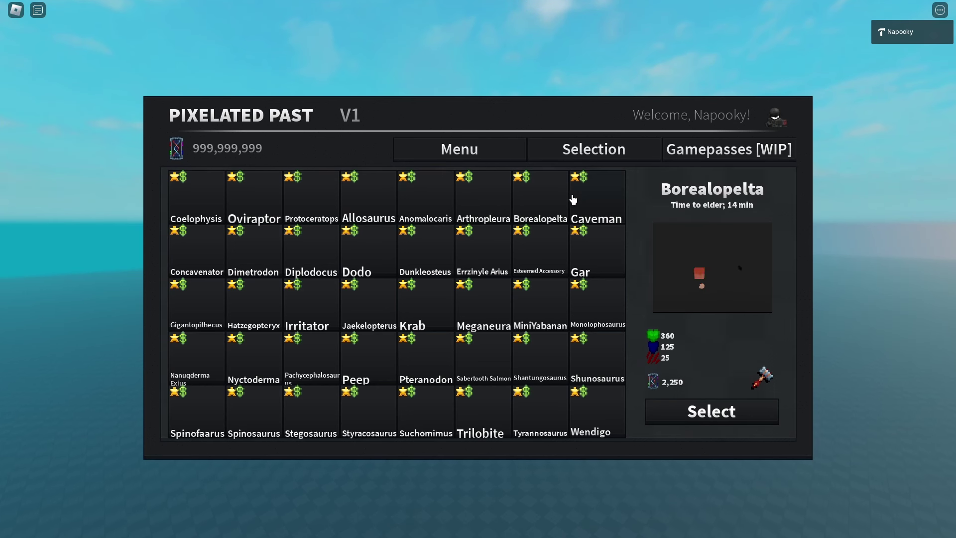
left_click(586, 223)
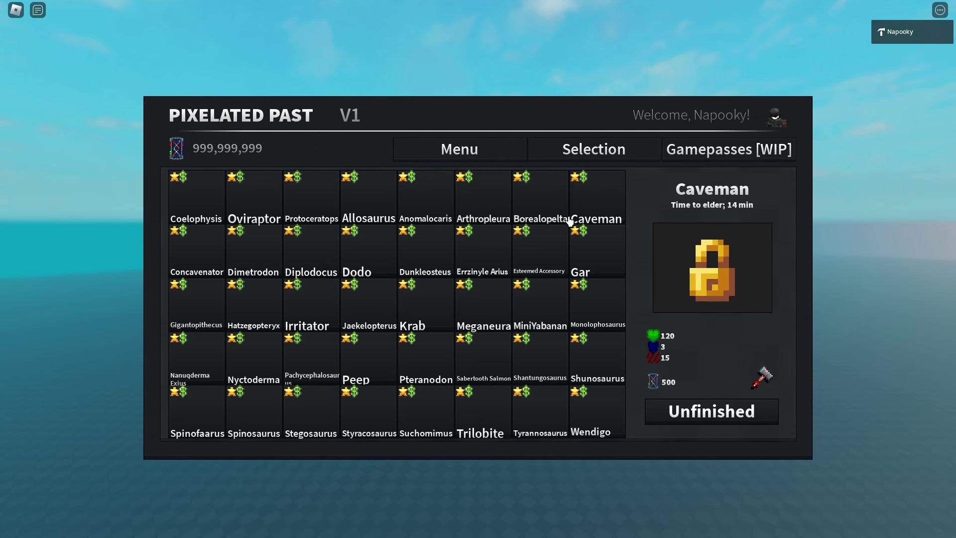
left_click(543, 228)
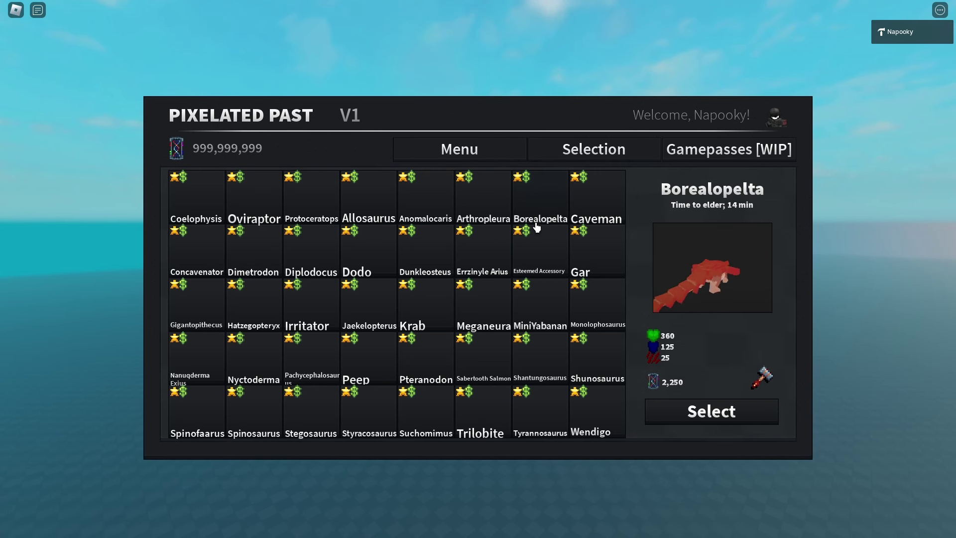
left_click(317, 369)
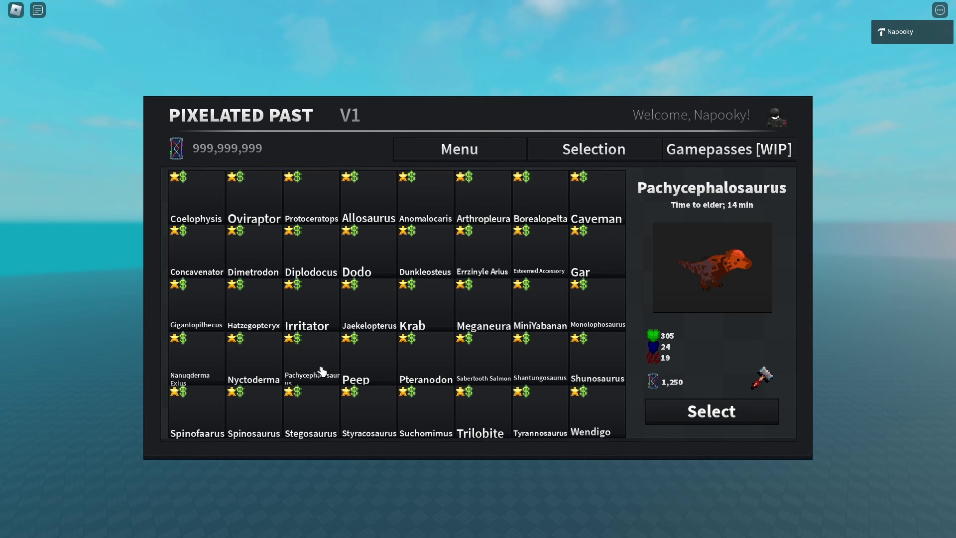
left_click(366, 373)
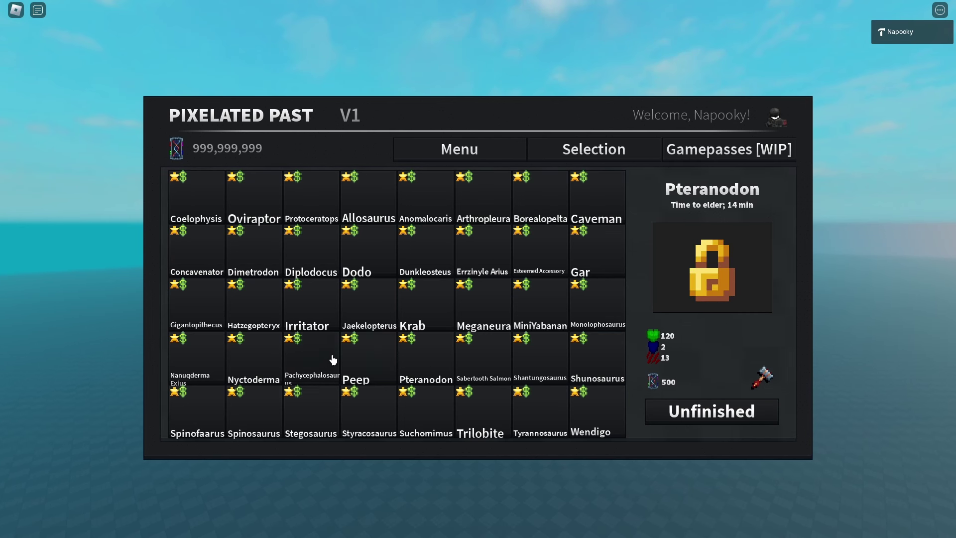
left_click(541, 216)
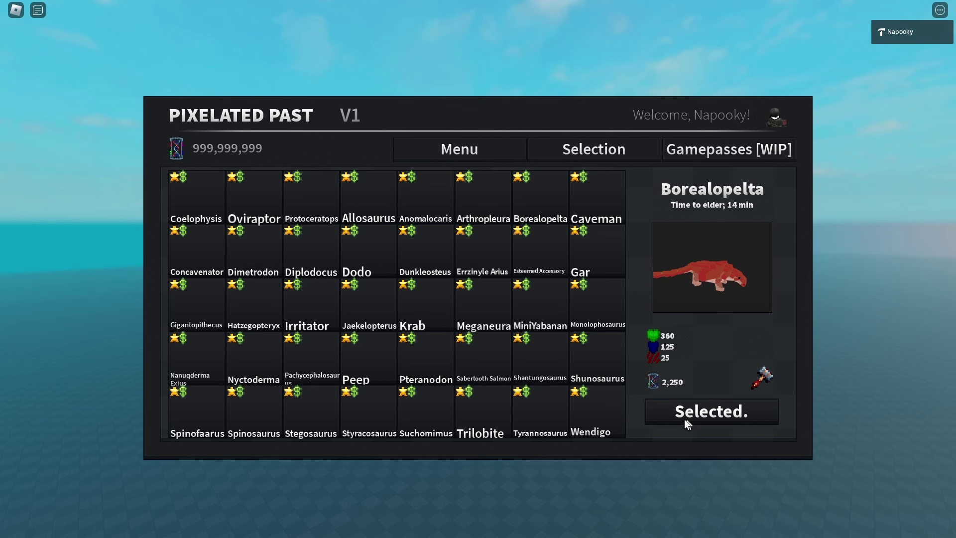
- Return to the main menu and spawn in, orbiting the camera behind the Borealopelta
left_click(459, 149)
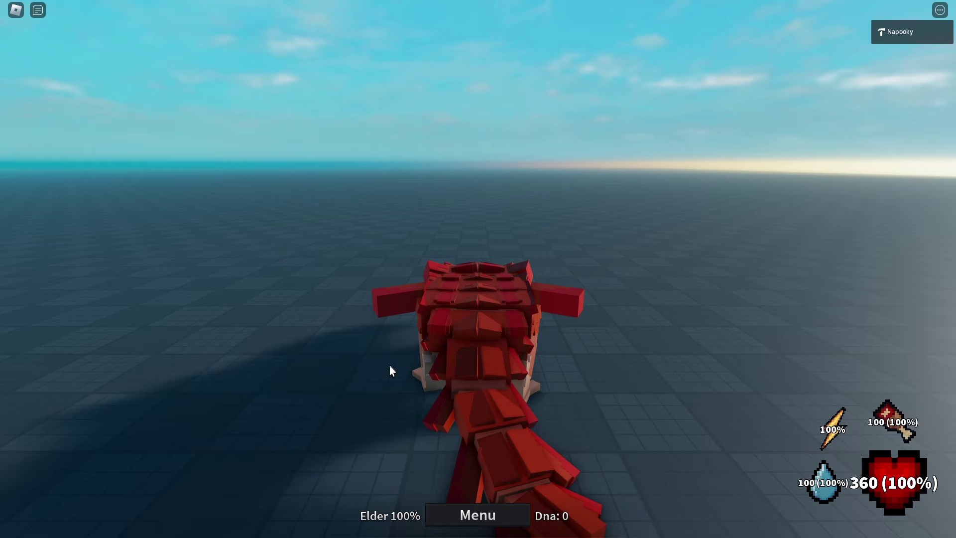
scroll(389, 365, "down", 5)
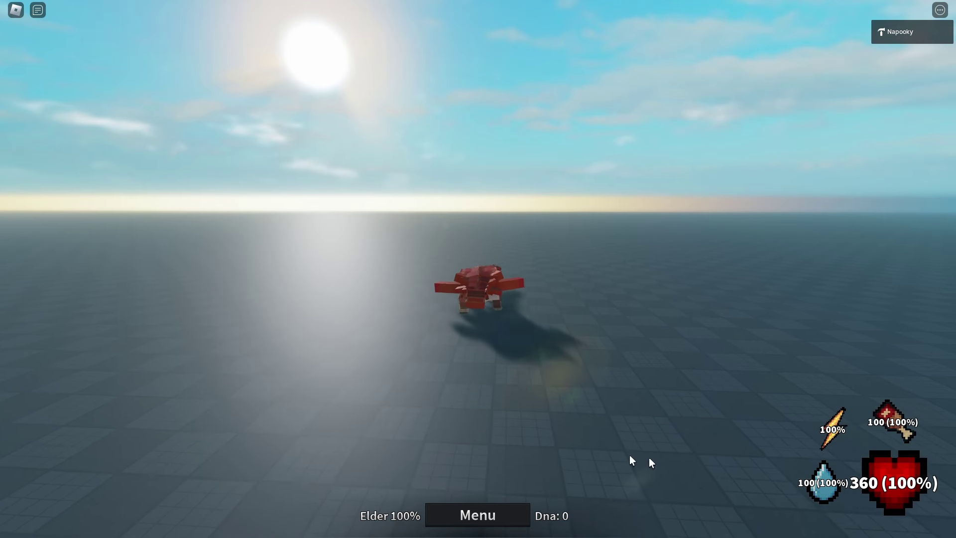
left_click_drag(631, 461, 333, 389)
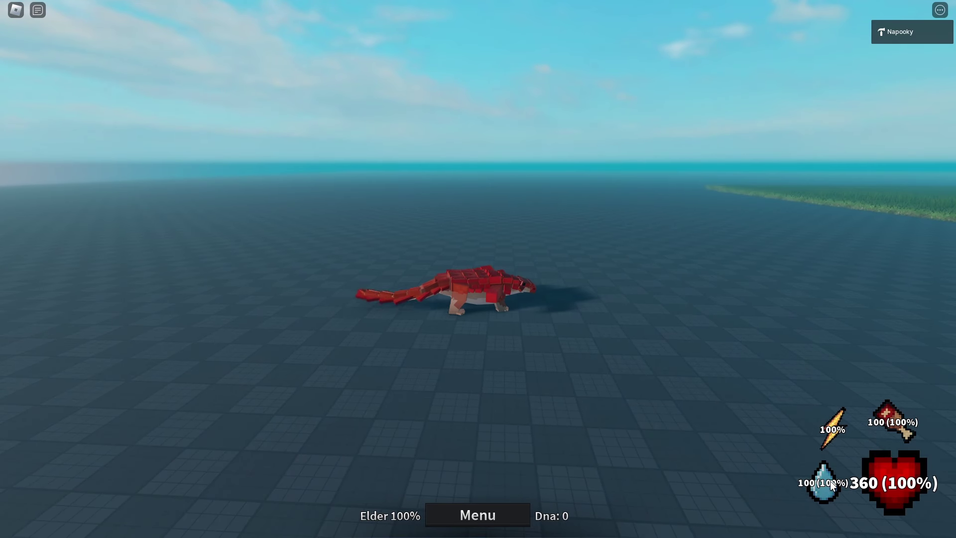
left_click_drag(440, 381, 440, 381)
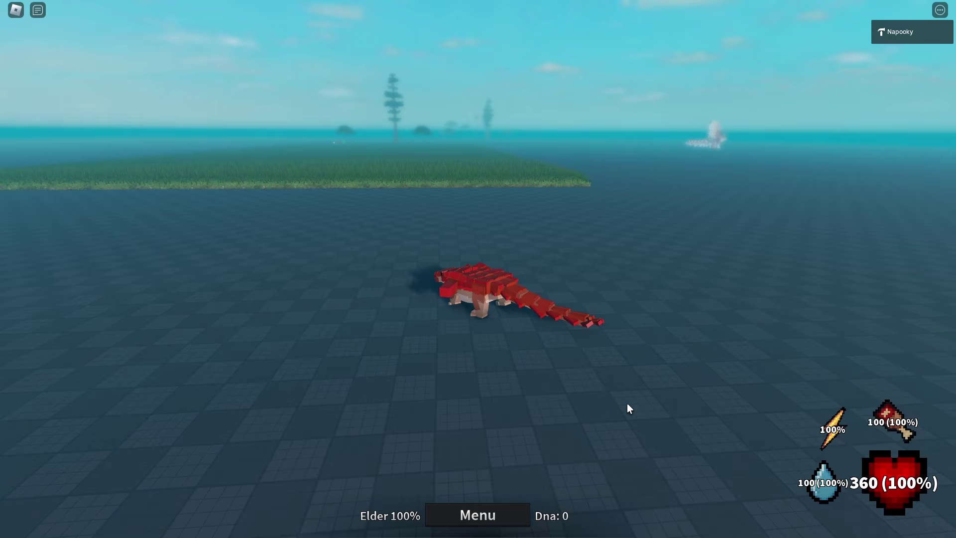
scroll(627, 403, "up", 4)
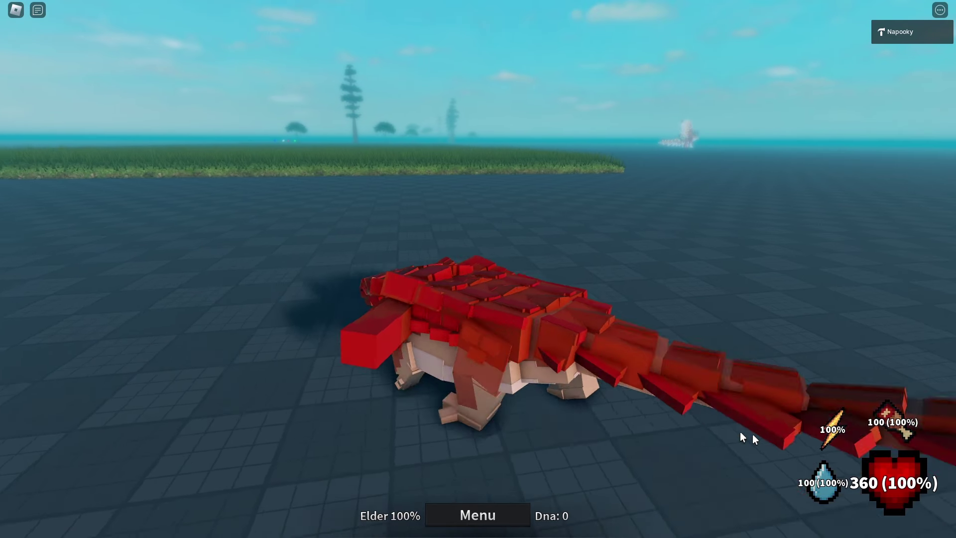
left_click_drag(752, 434, 596, 266)
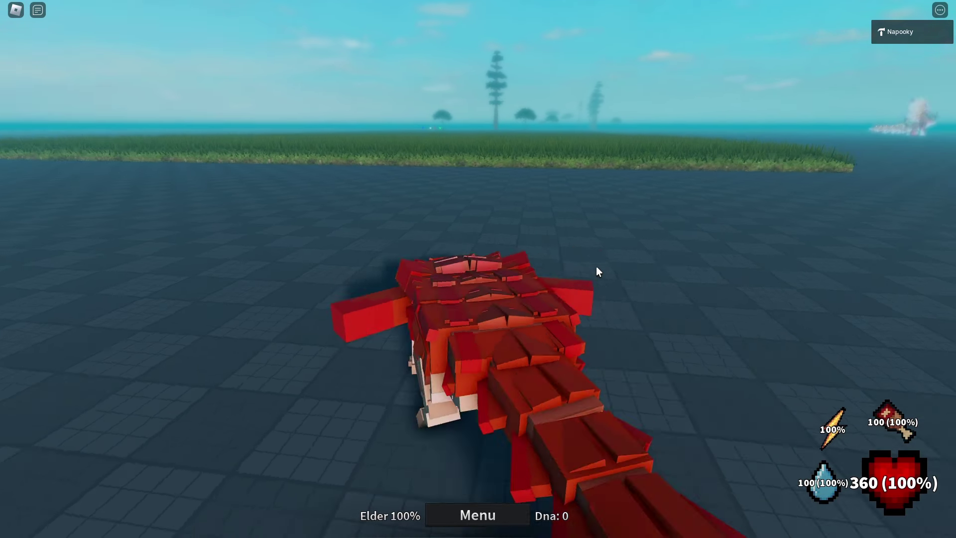
- Walk the Borealopelta off the grey baseplate onto the grassy island
key("a")
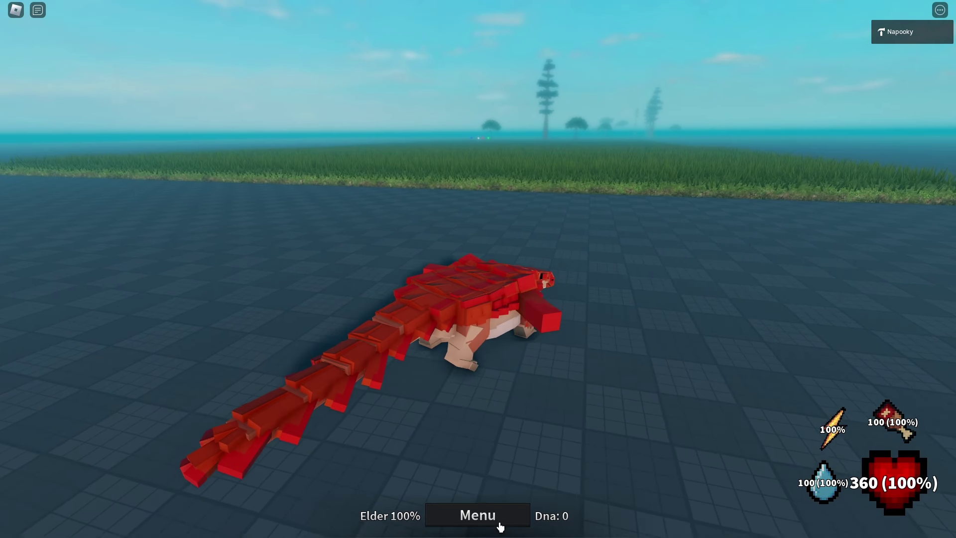
left_click_drag(484, 350, 463, 341)
scroll(462, 340, "down", 4)
scroll(463, 341, "up", 5)
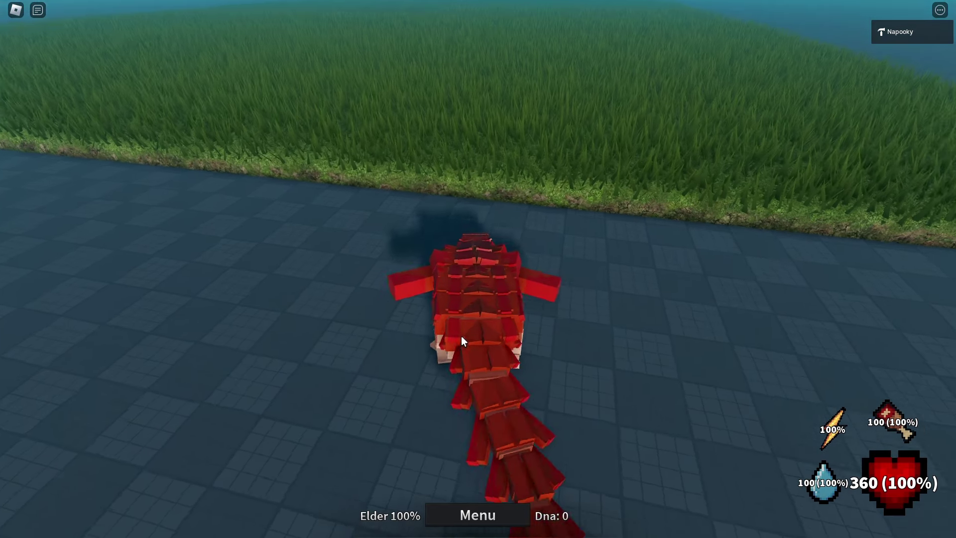
key("w")
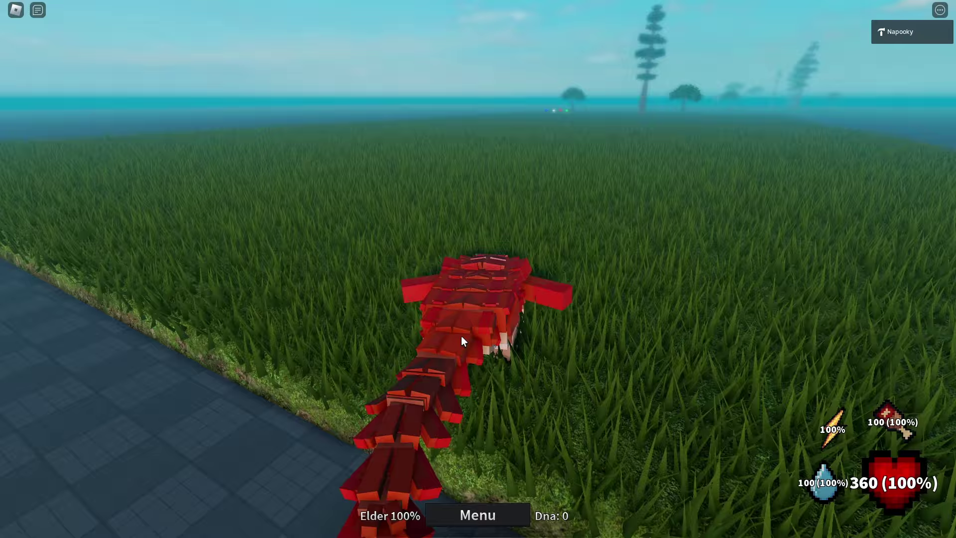
left_click_drag(463, 340, 461, 337)
key("w")
key("w")
key("w")
key("w")
key("w")
key("w")
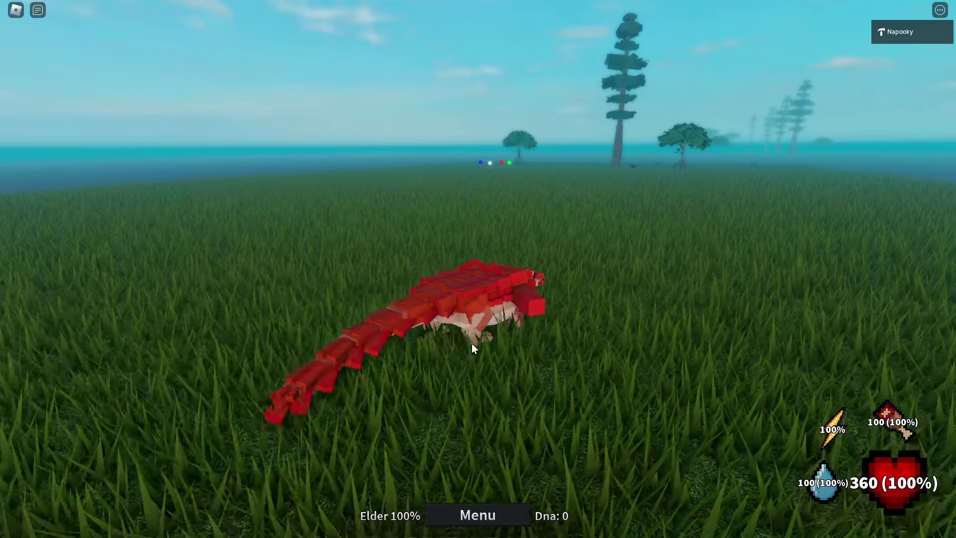
- Walk the crocodile across the grass toward the trees, turning left on the way
left_click_drag(473, 348, 457, 341)
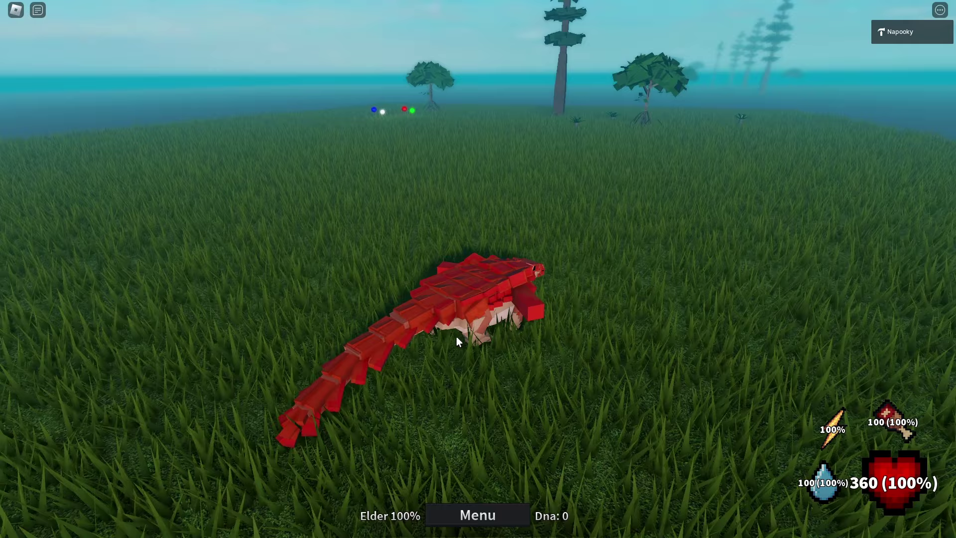
key("w")
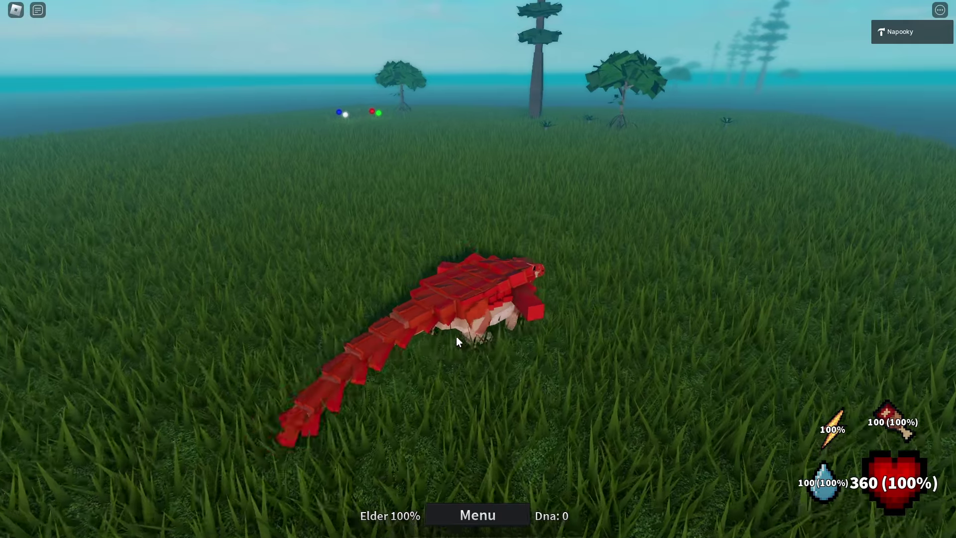
key("w")
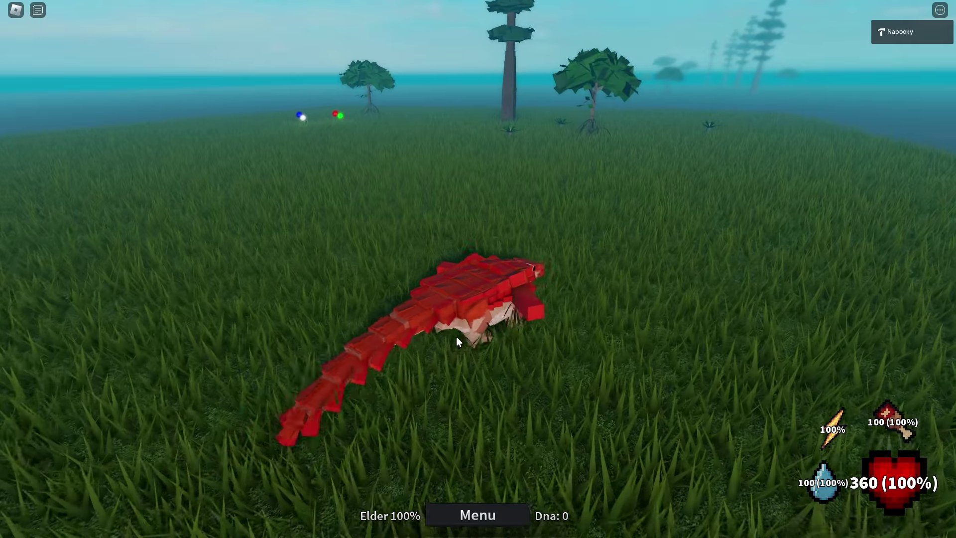
key("w")
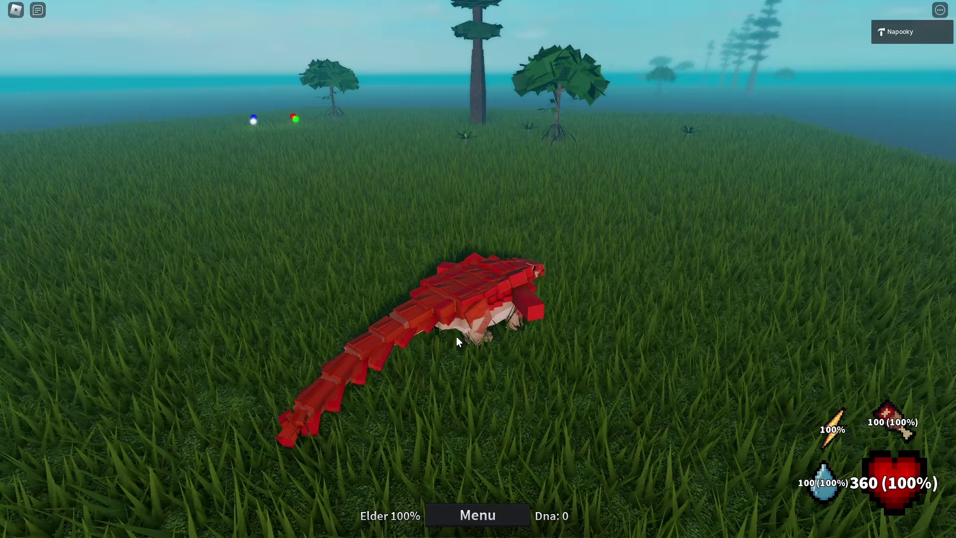
key("w")
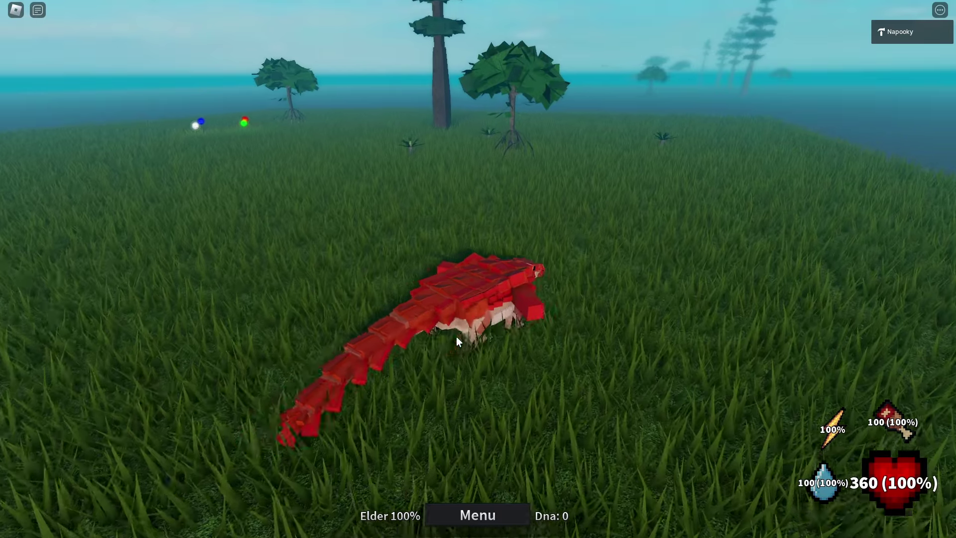
key("a")
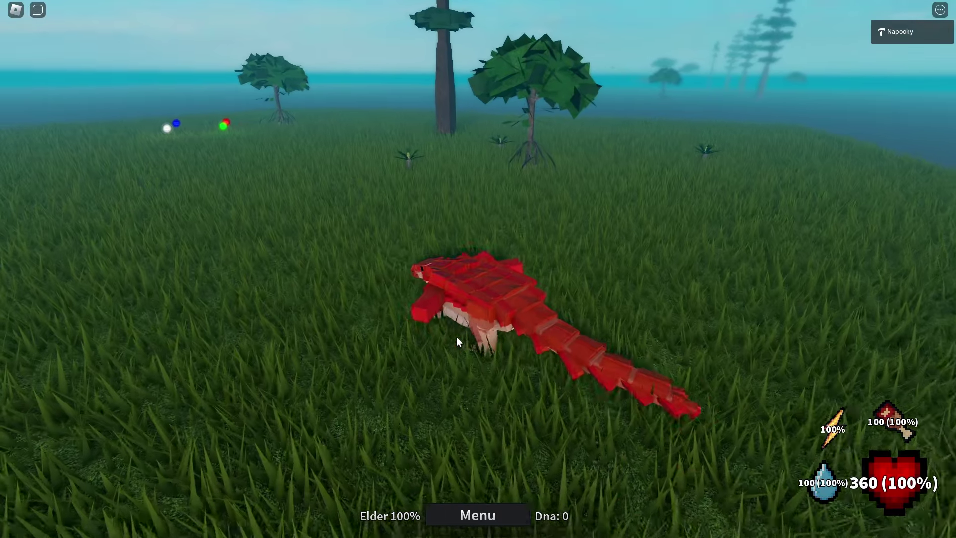
key("w")
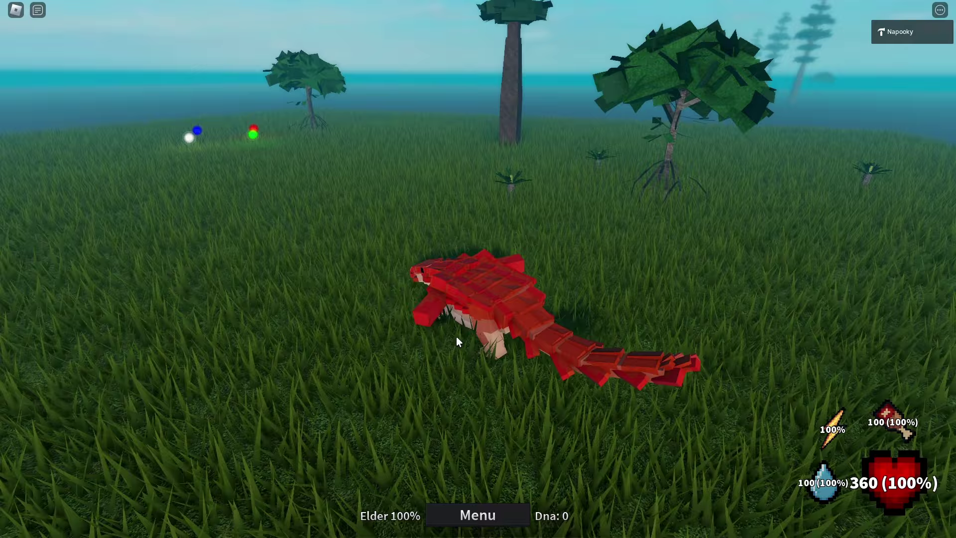
key("w")
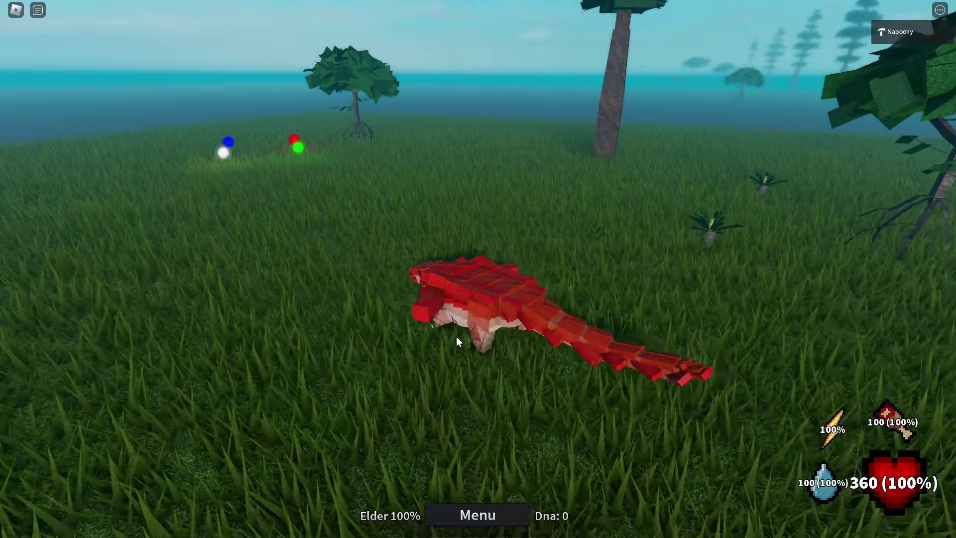
- Wander through the cluster of coloured orbs and out across open grass
key("w")
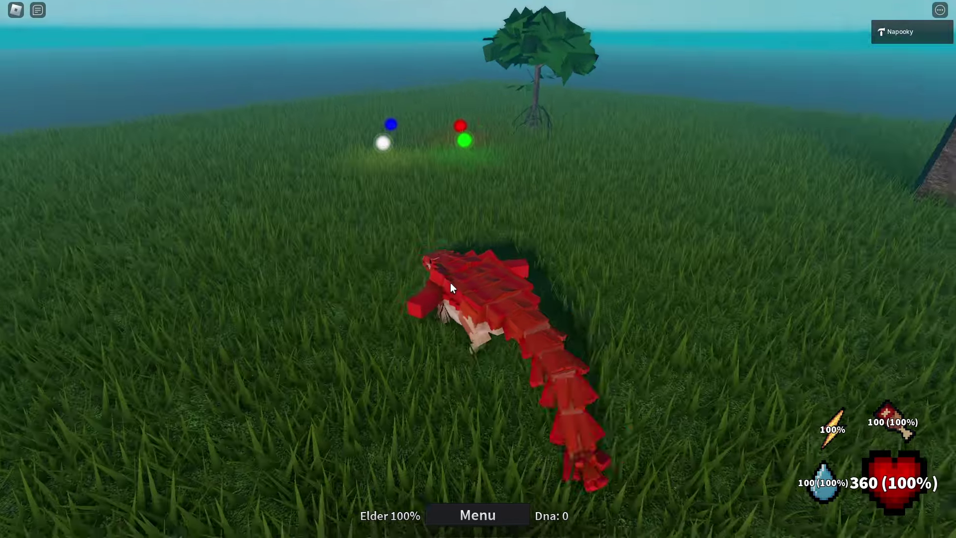
key("w")
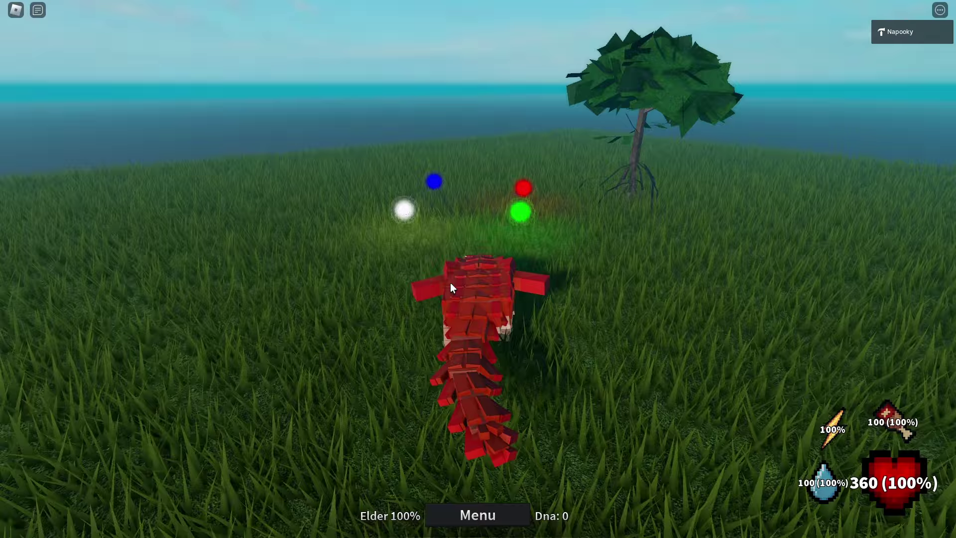
key("w")
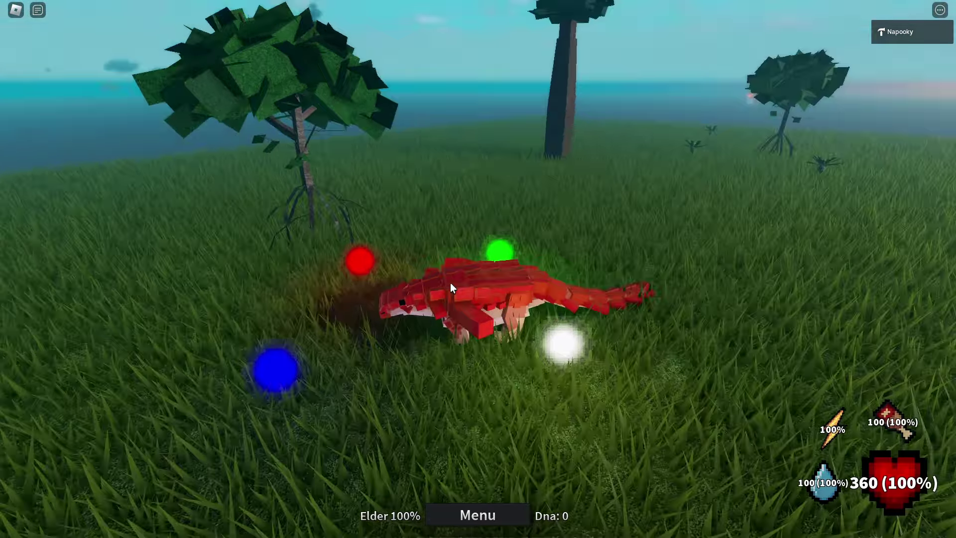
key("w")
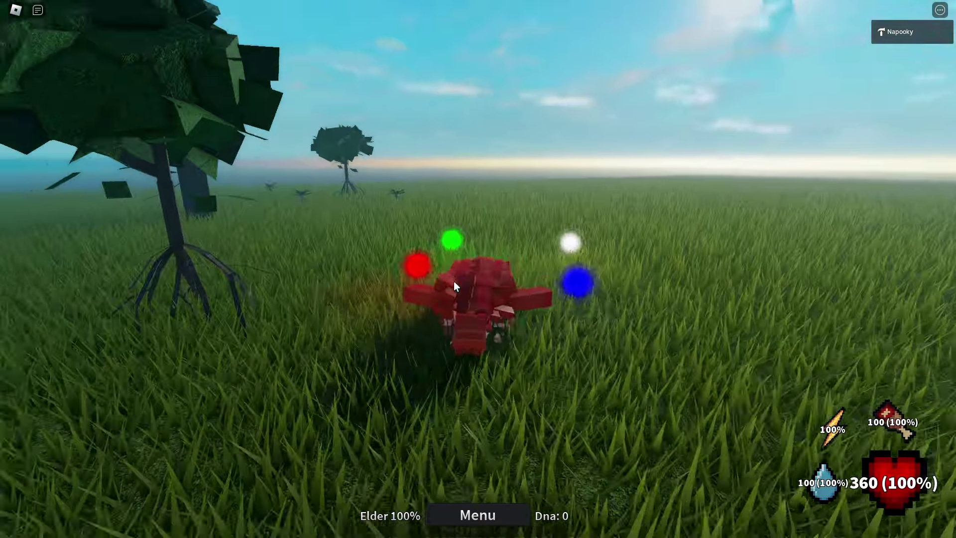
key("w")
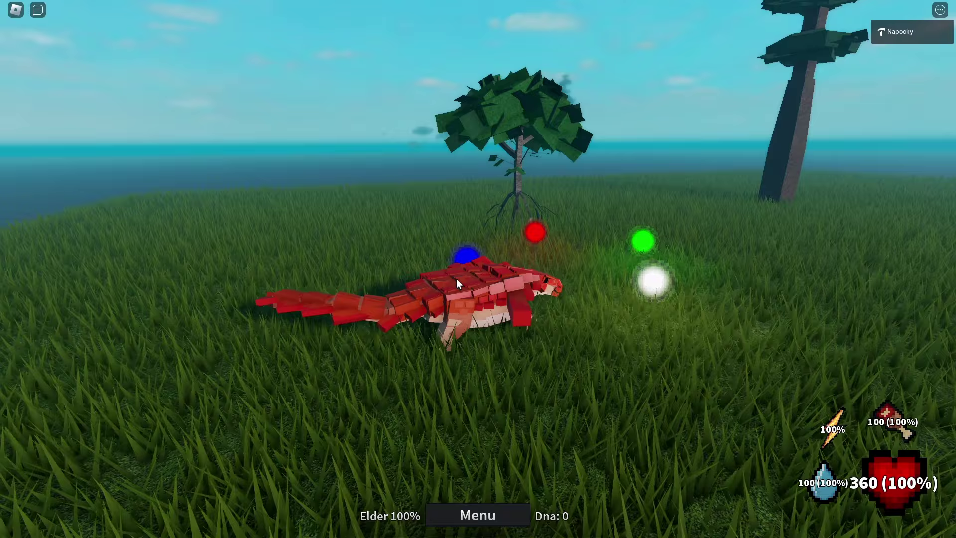
key("w")
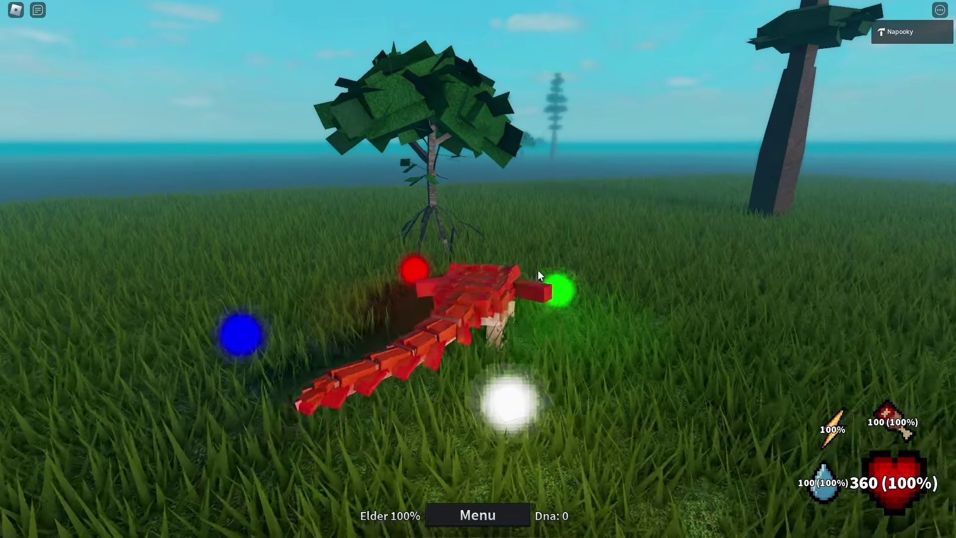
scroll(601, 262, "down", 5)
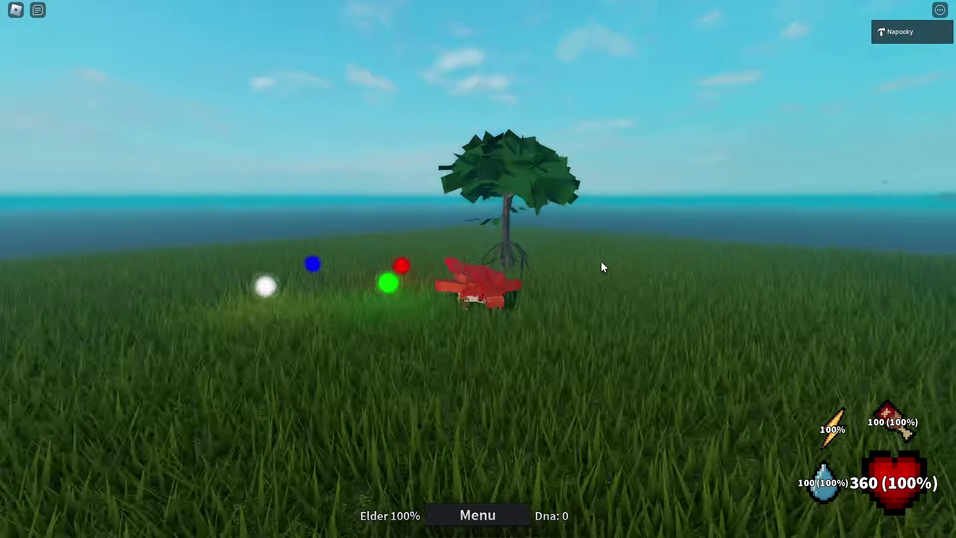
key("w")
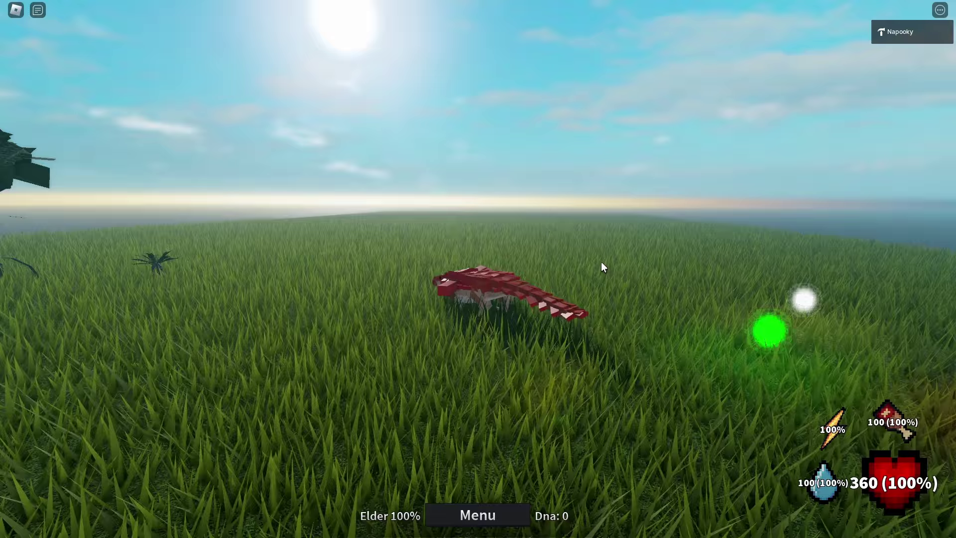
scroll(601, 262, "up", 5)
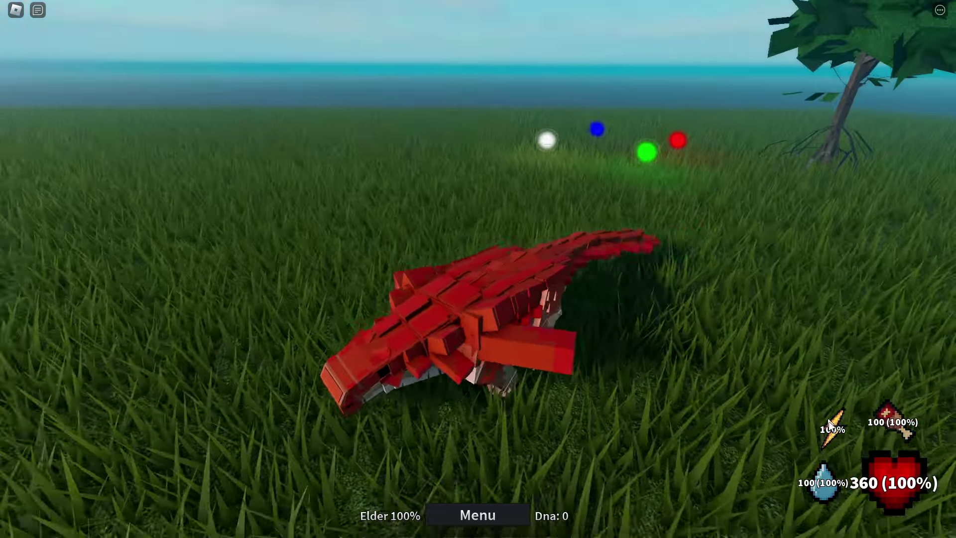
mouse_move(831, 424)
left_mouse_down()
mouse_move(539, 298)
mouse_move(869, 474)
left_mouse_up()
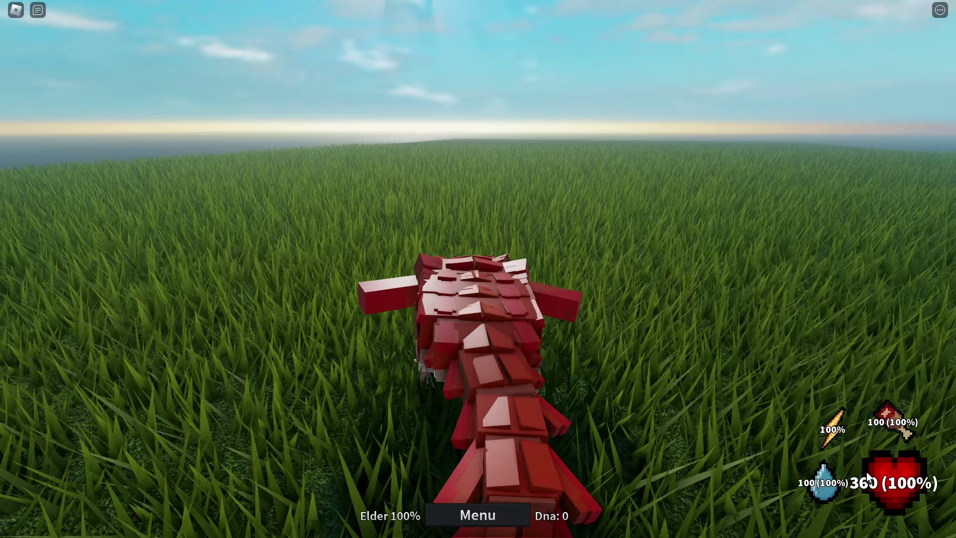
left_click_drag(870, 474, 584, 406)
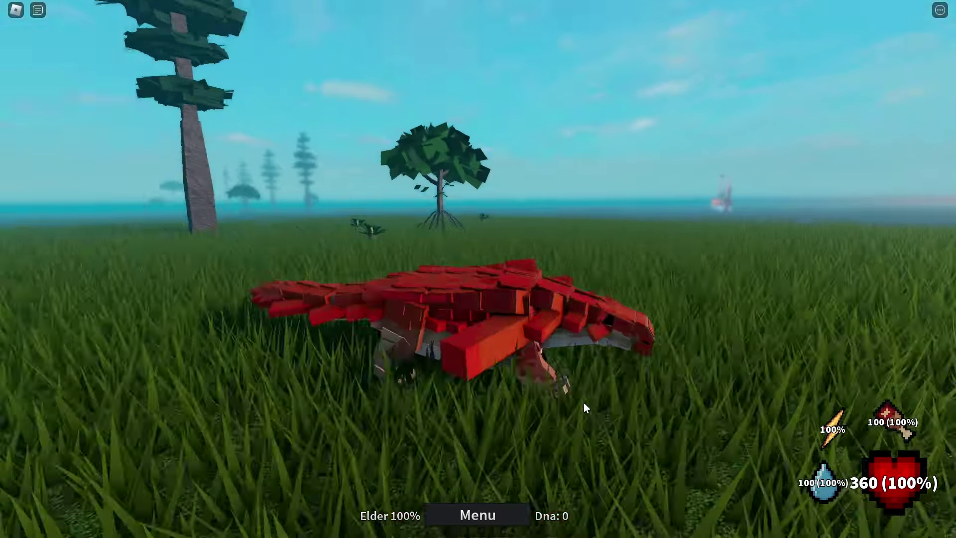
scroll(583, 402, "down", 3)
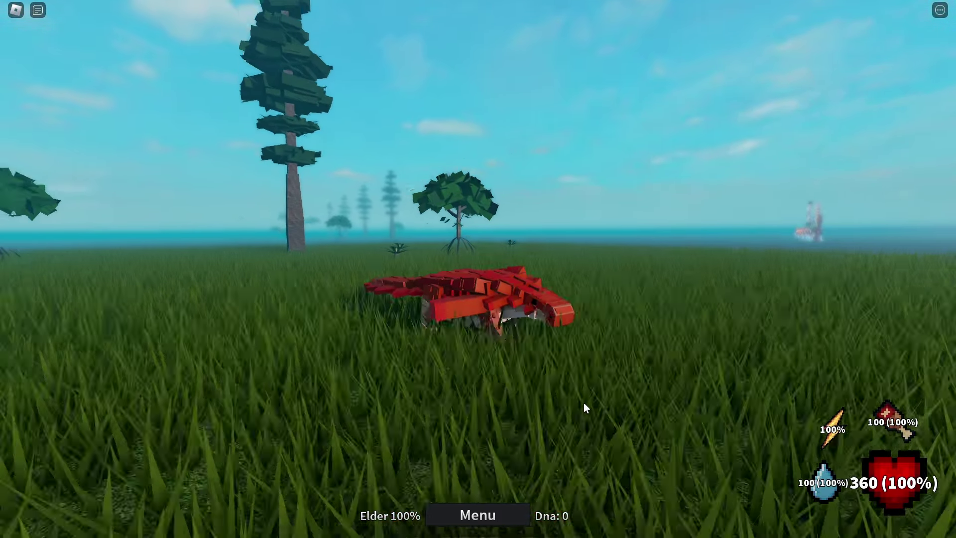
- Use the HUD Menu button to leave the island for the title menu
left_click(493, 515)
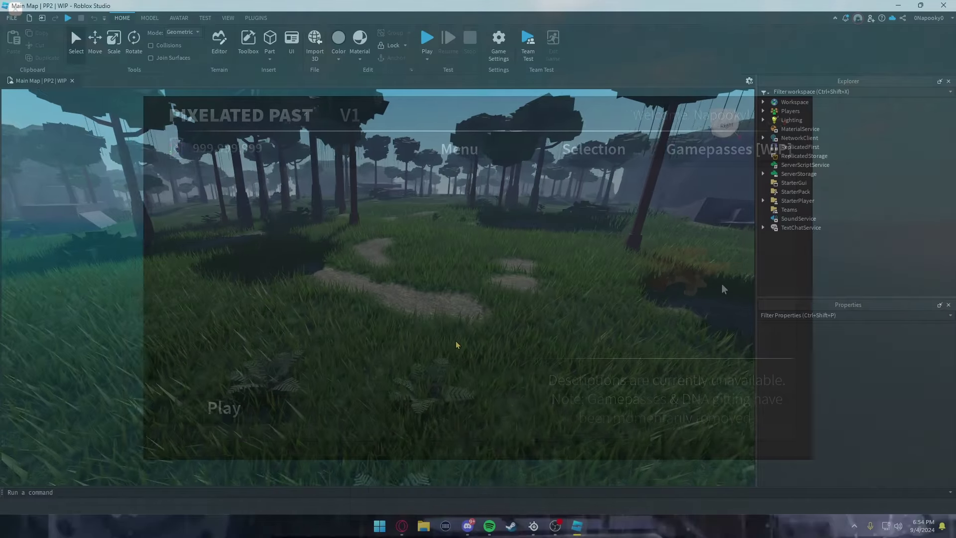
- Fly high over the island and tilt from a top-down to an angled view
key("w")
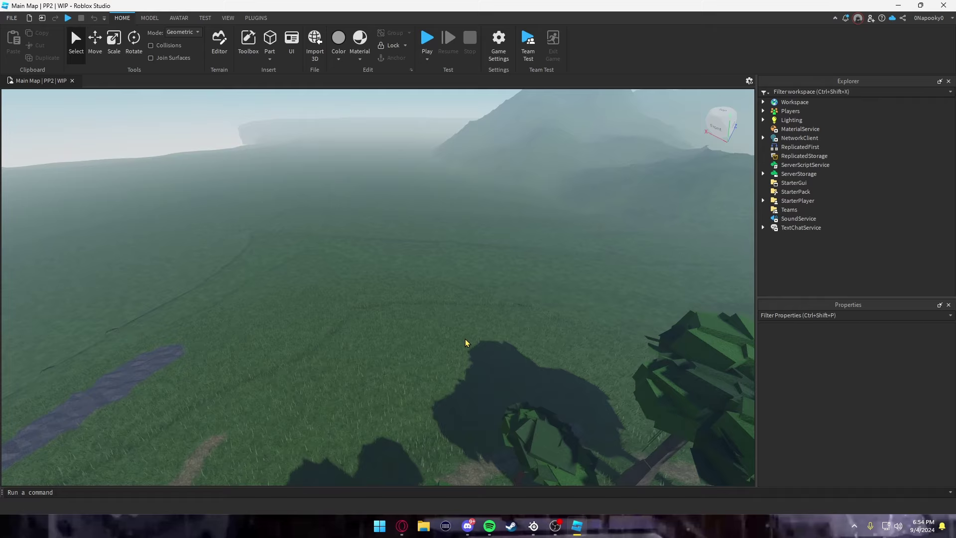
key("w")
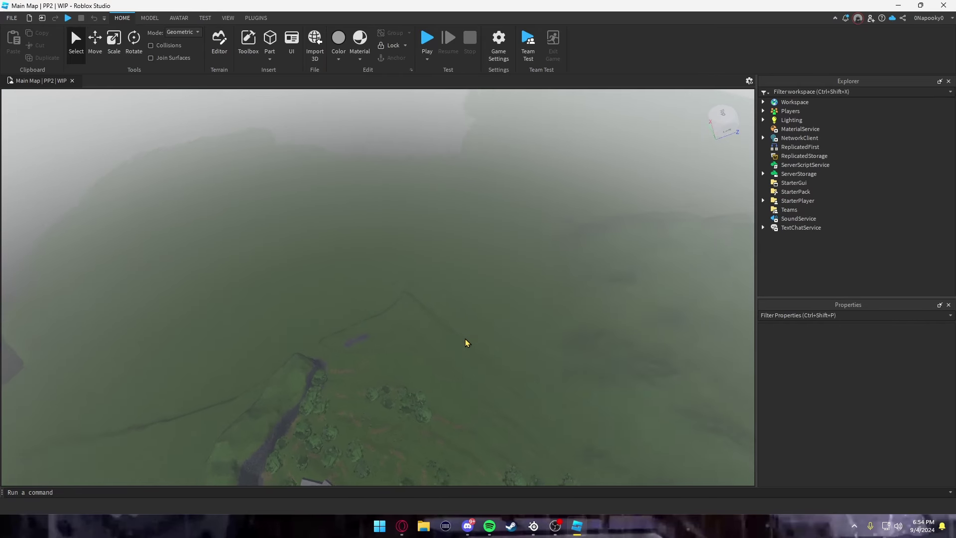
key("w")
right_click(465, 342)
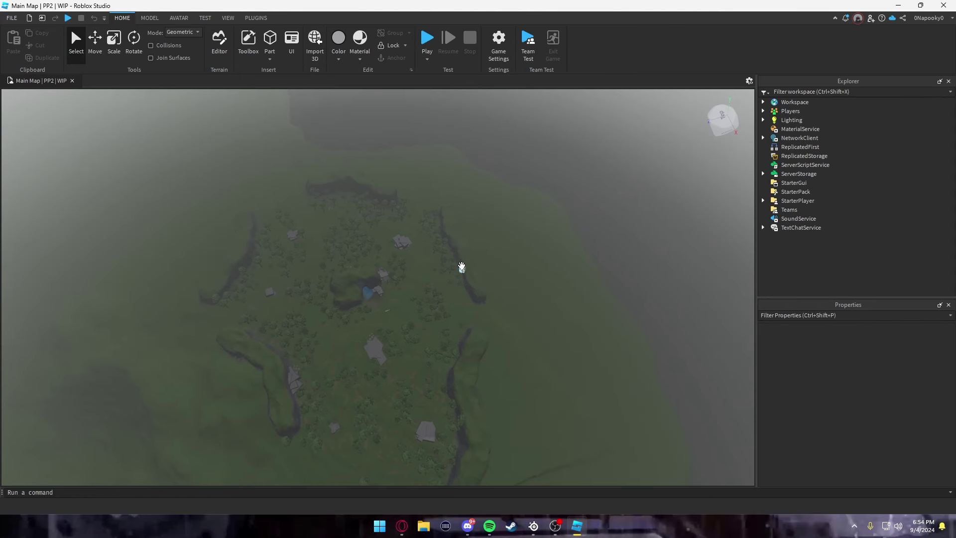
right_click(462, 266)
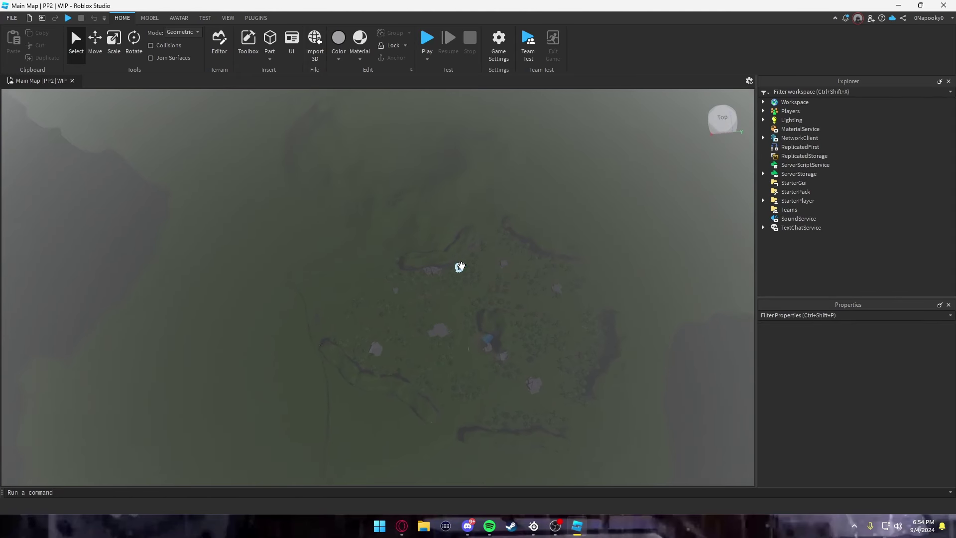
left_click_drag(462, 266, 313, 237)
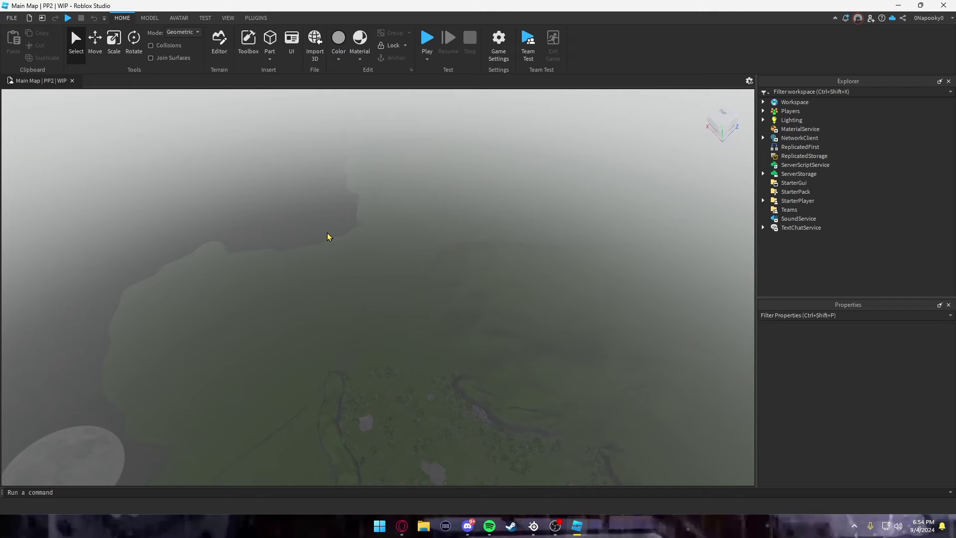
scroll(327, 237, "down", 4)
scroll(308, 262, "up", 3)
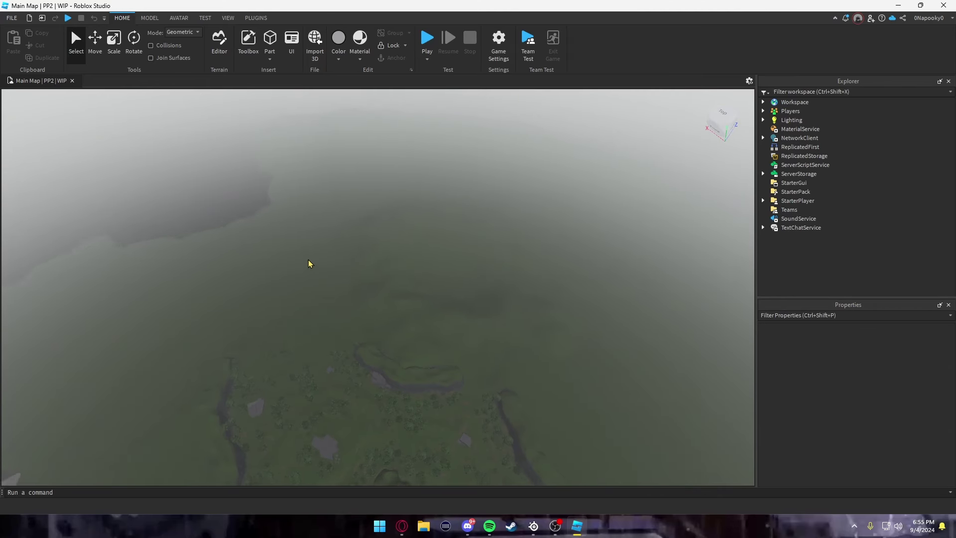
- Sweep the camera along the foggy coastline, then descend toward the forest
key("s")
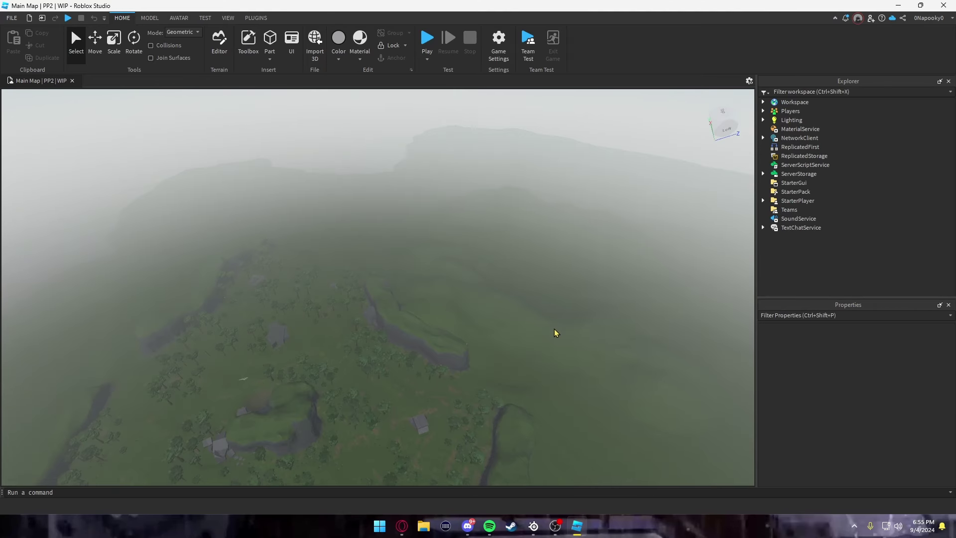
scroll(555, 329, "down", 3)
right_click(555, 329)
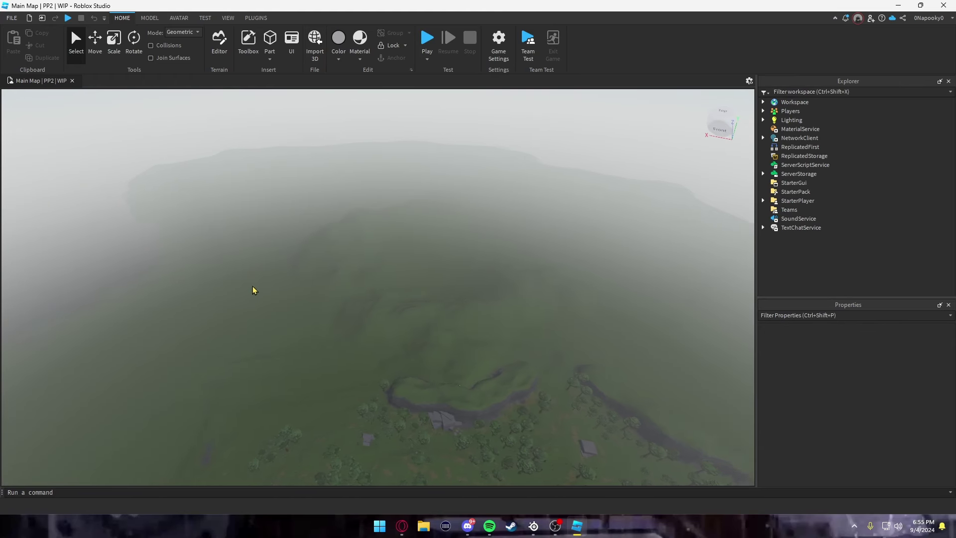
key("w")
key("w")
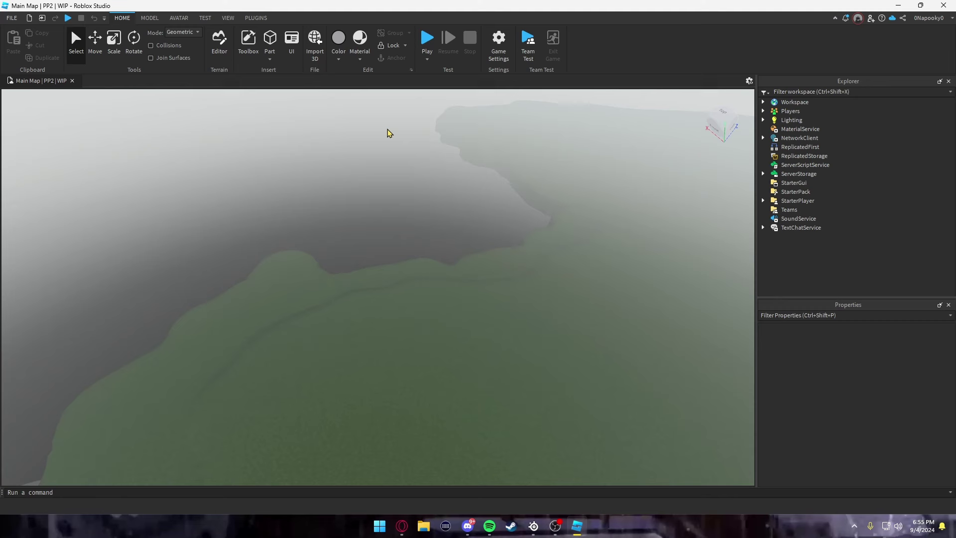
key("w")
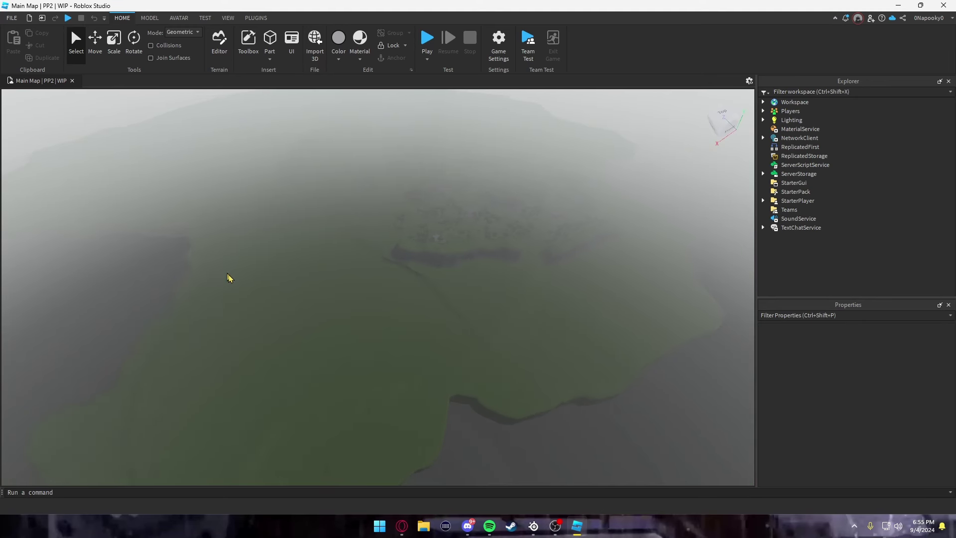
key("w")
key("w")
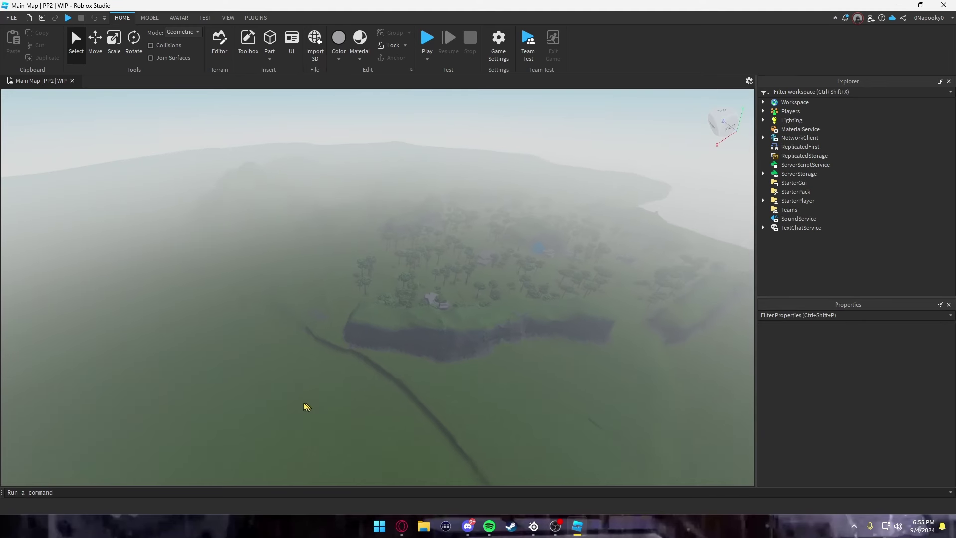
- Descend into the forest and level off among the trees over open grass
key("w")
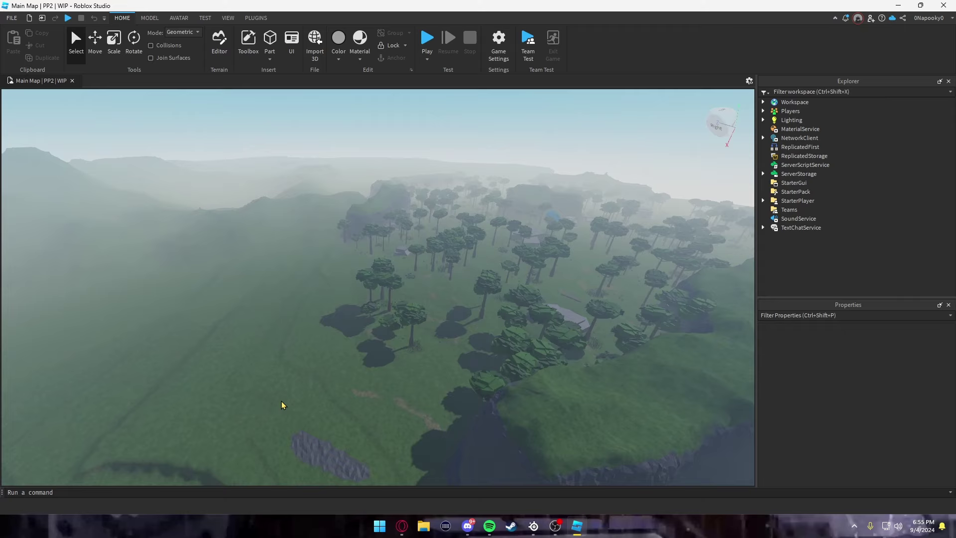
key("w")
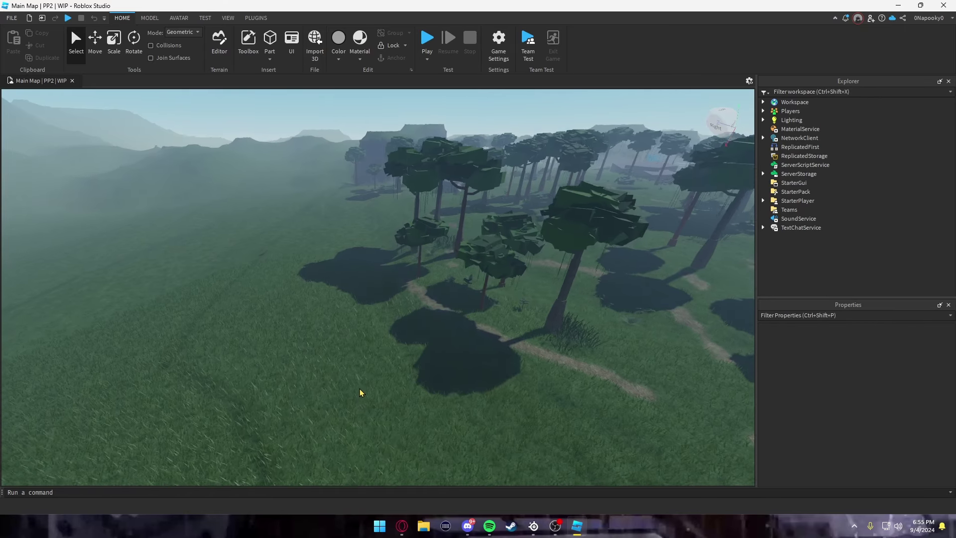
key("w")
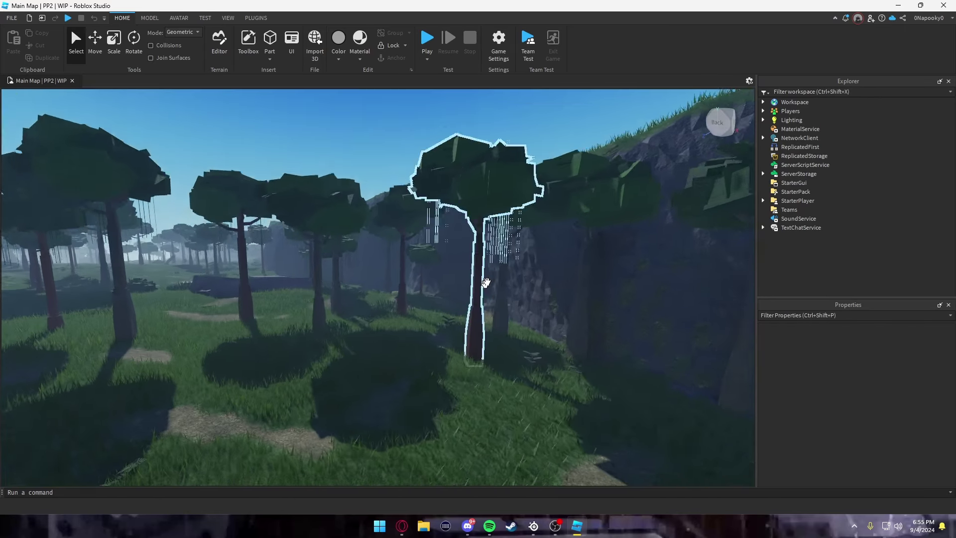
key("w")
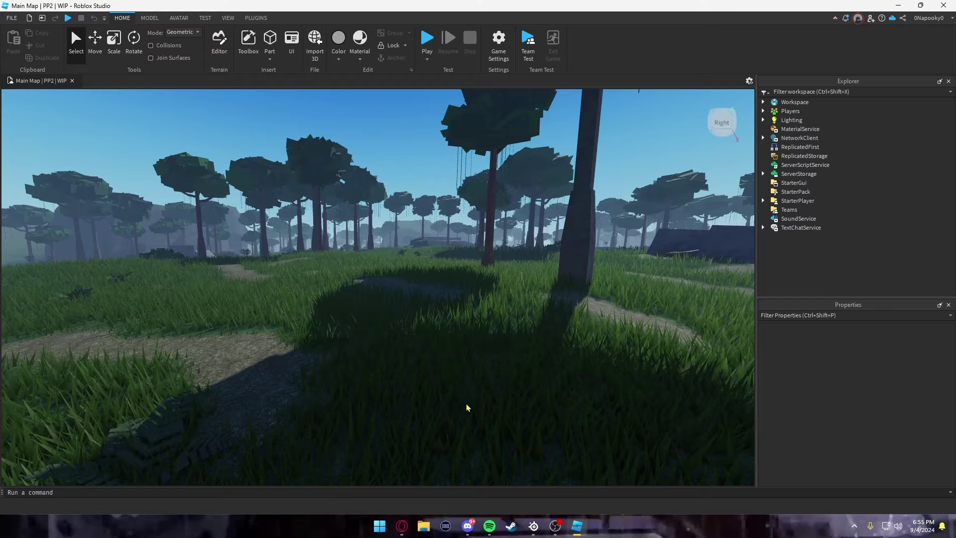
key("w")
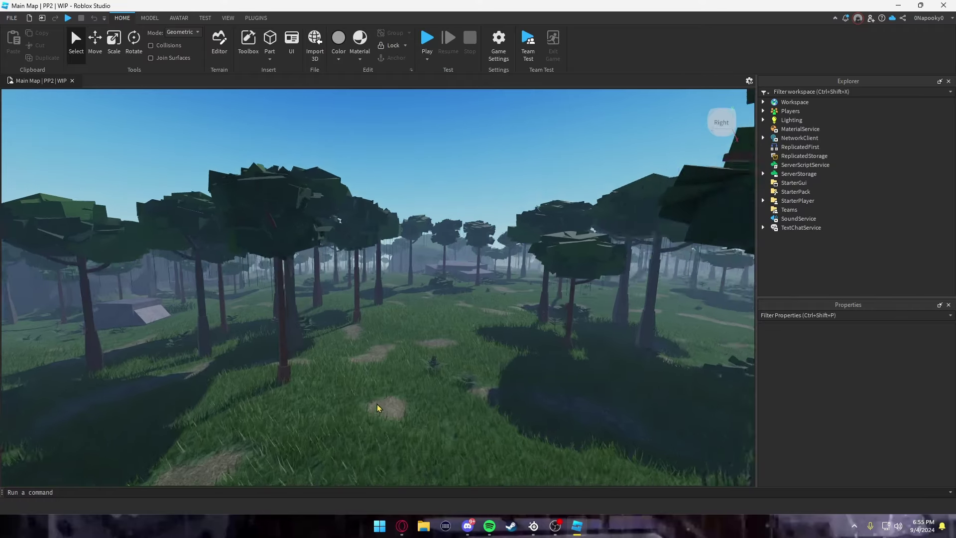
- Fly past the grey stone structure into the cave behind the waterfall and back out
key("w")
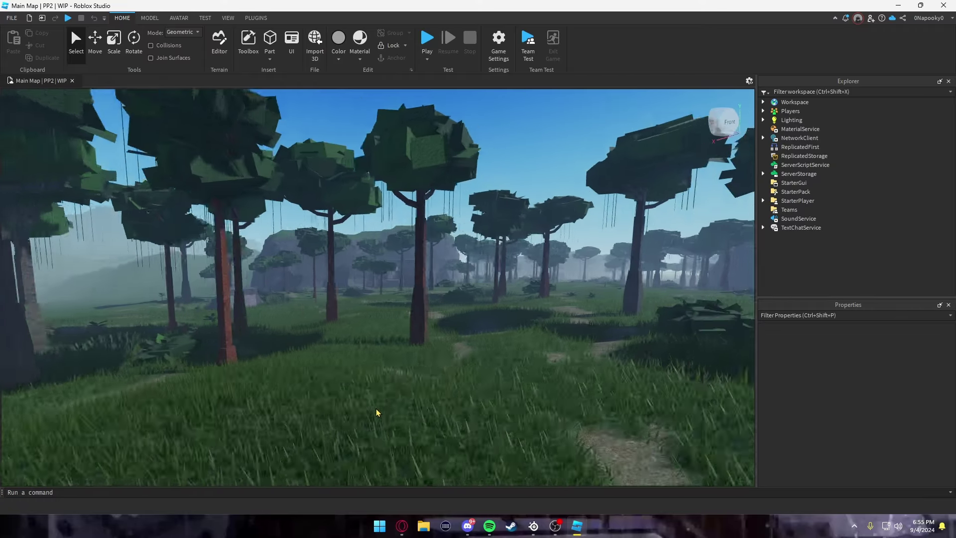
key("w")
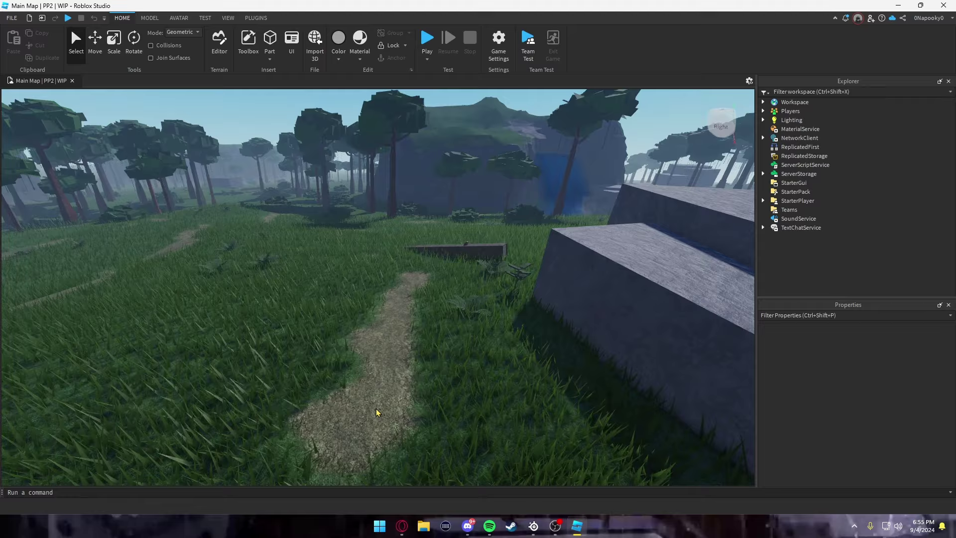
key("w")
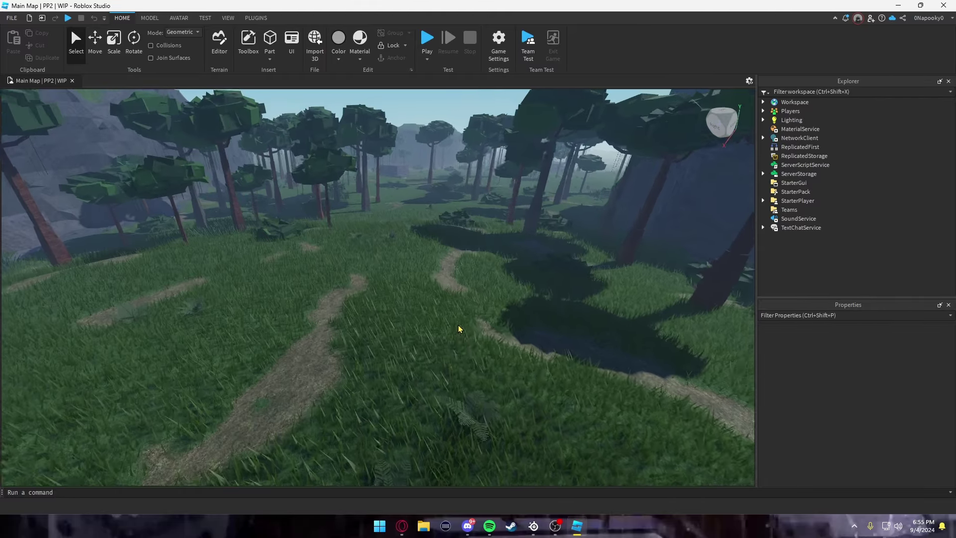
key("w")
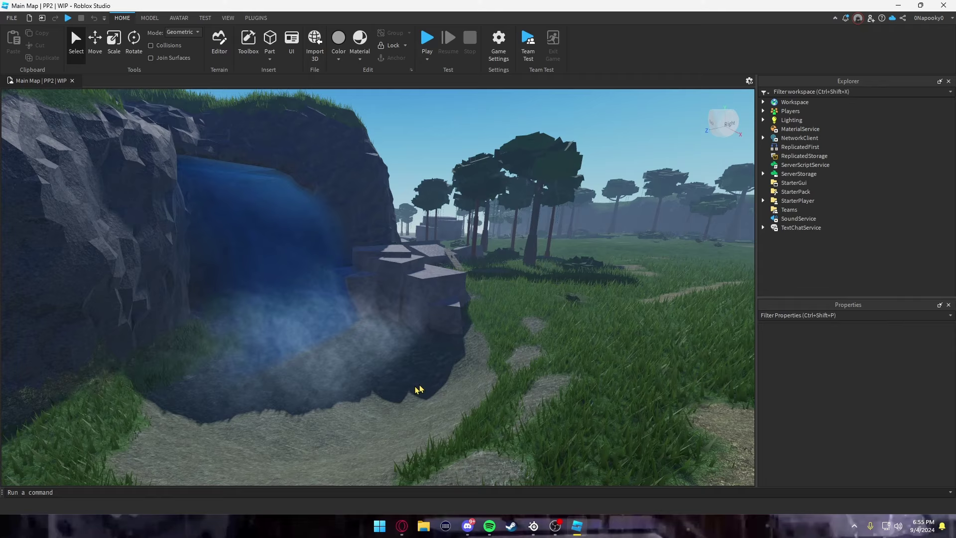
key("w")
key("w")
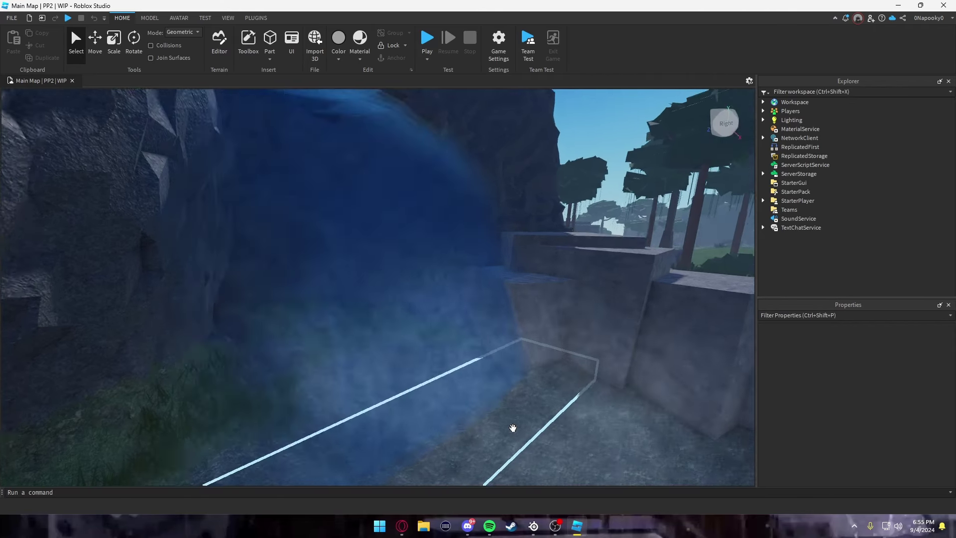
key("w")
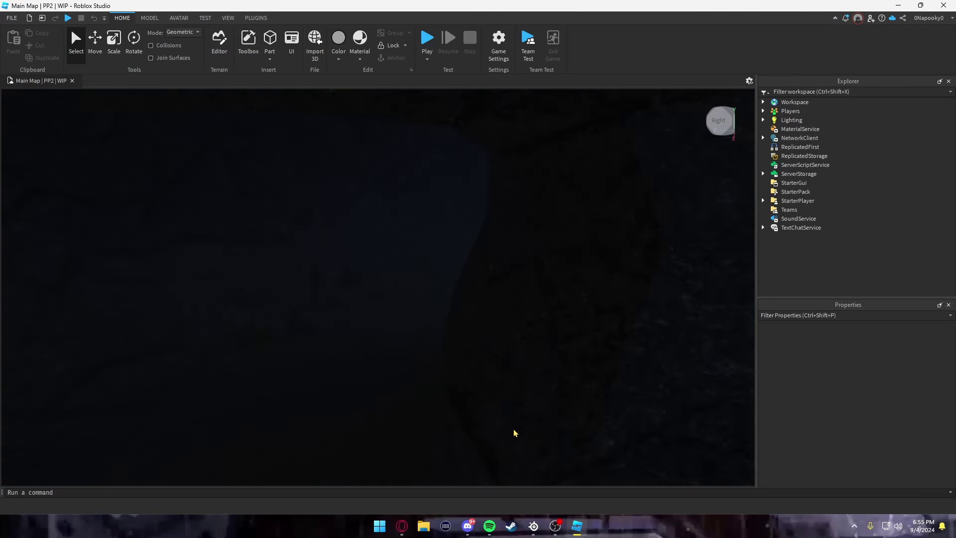
key("w")
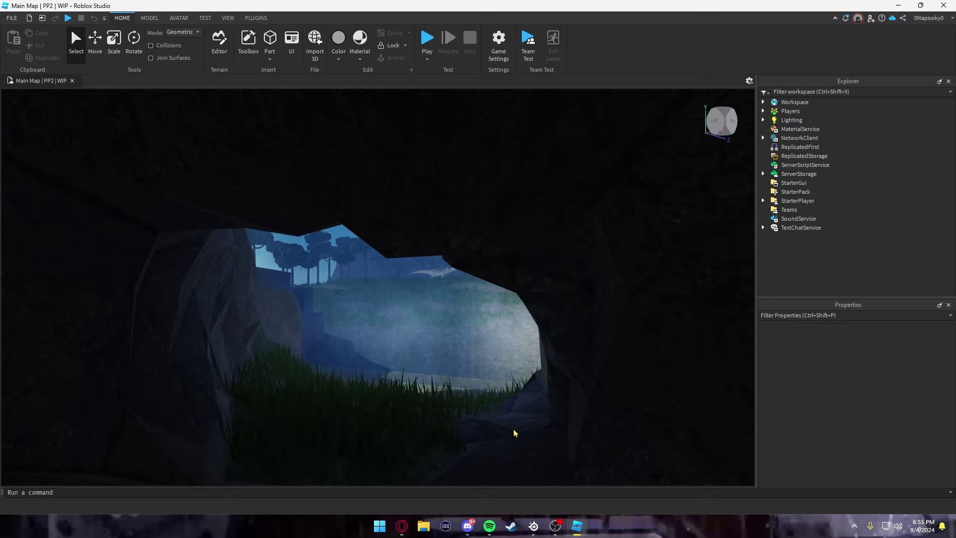
key("w")
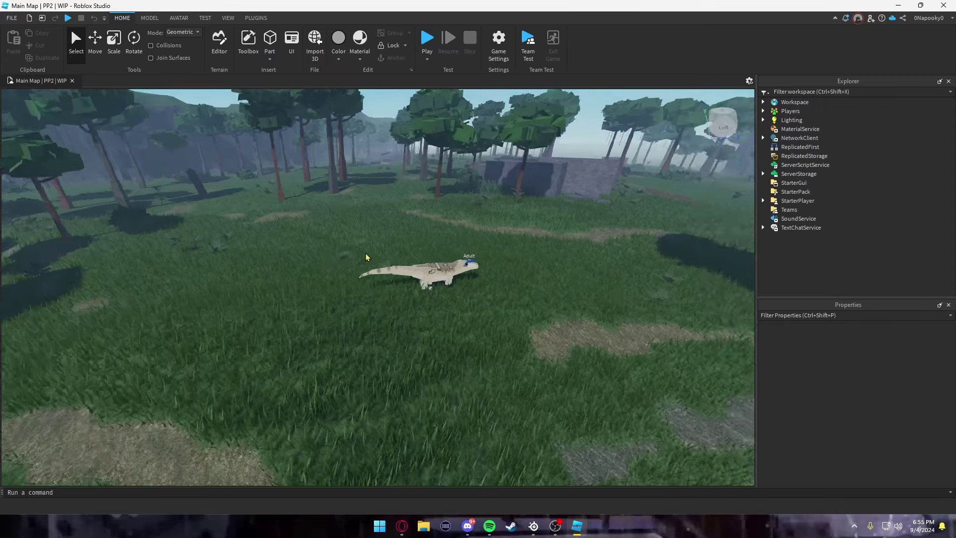
- Select the dinosaur reference model, then pull up above the waterfall hill
right_click(365, 253)
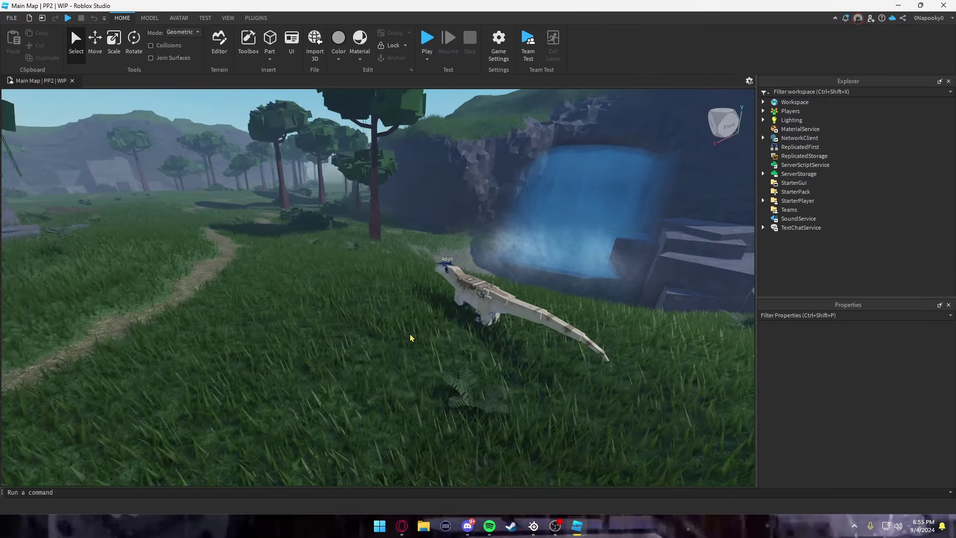
left_click(514, 299)
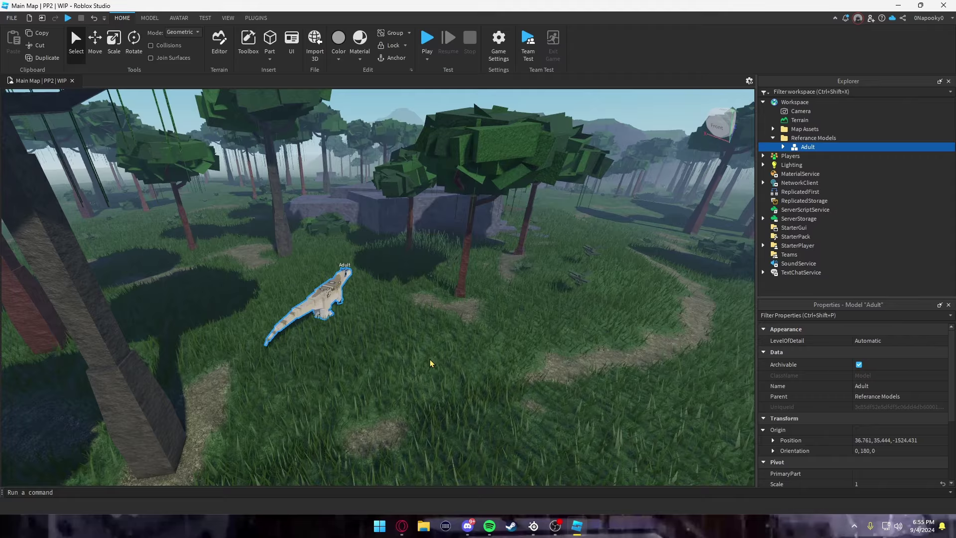
scroll(396, 376, "down", 8)
key("s")
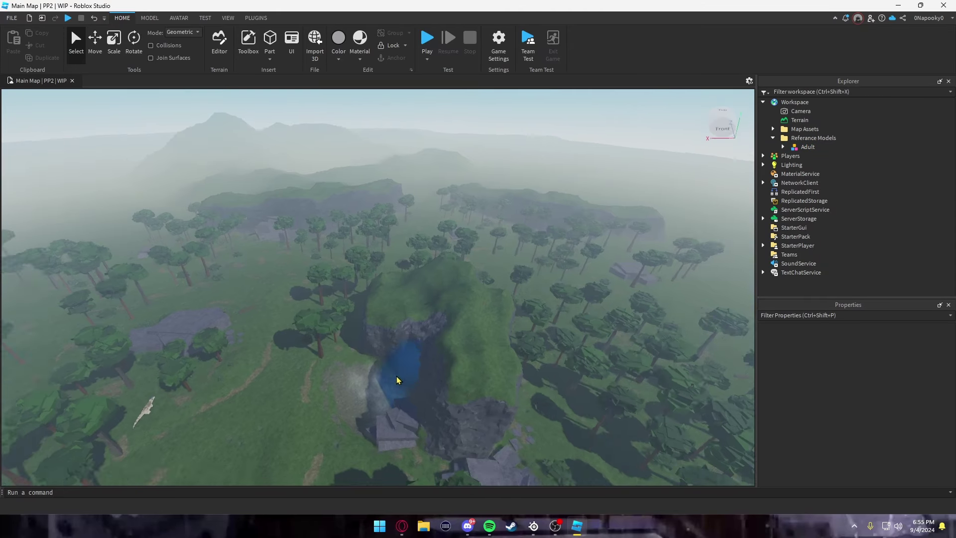
scroll(397, 376, "up", 5)
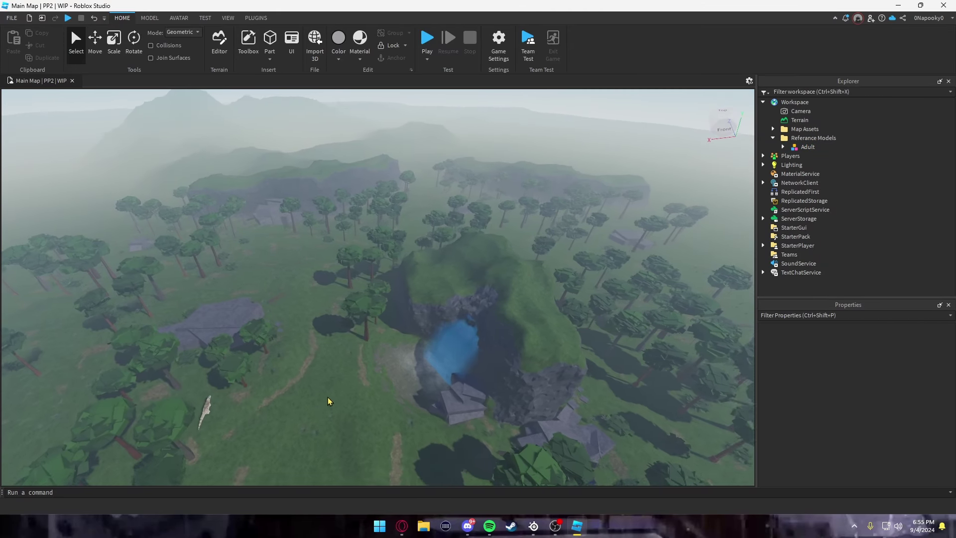
- Look around the forest clearing, then rise above the canopy over the hills
right_click(332, 399)
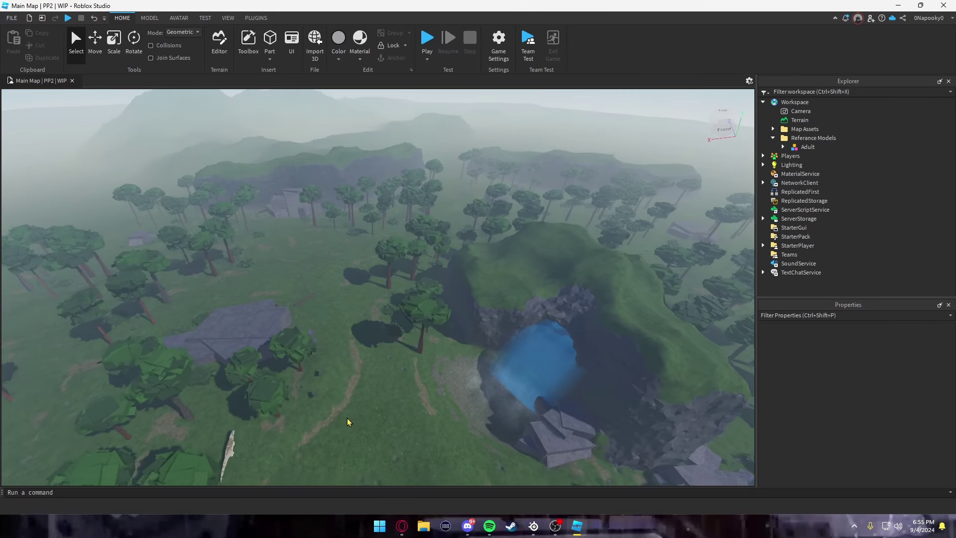
scroll(369, 430, "up", 10)
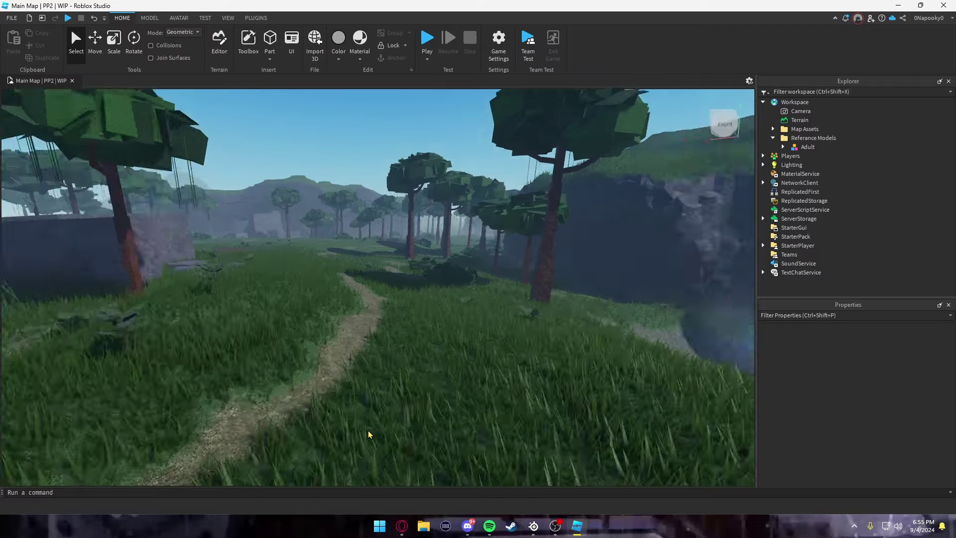
right_click(368, 430)
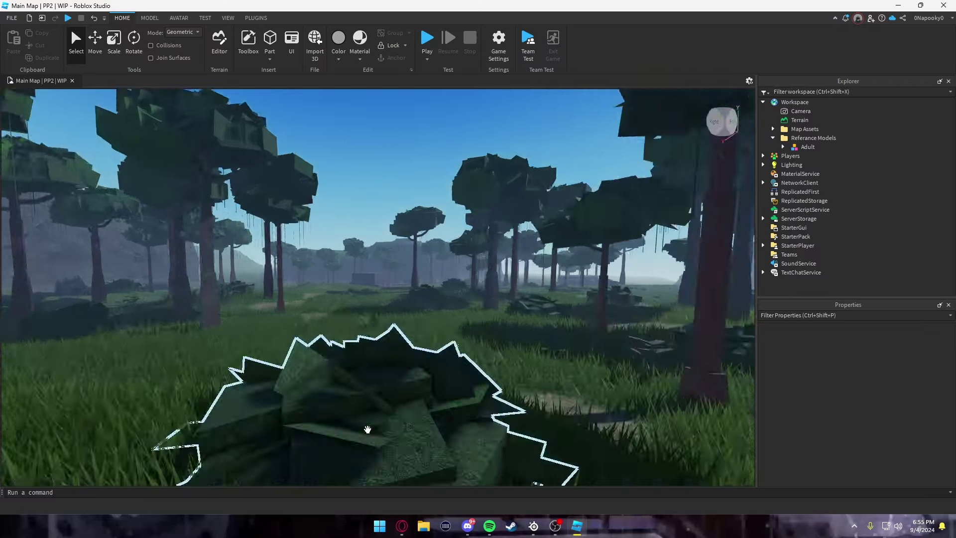
right_click(367, 430)
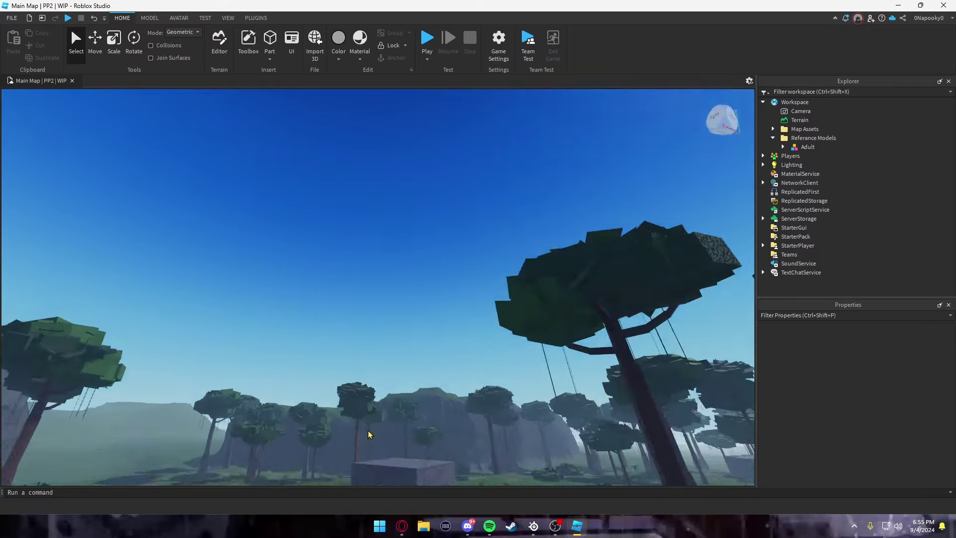
key("e")
key("w")
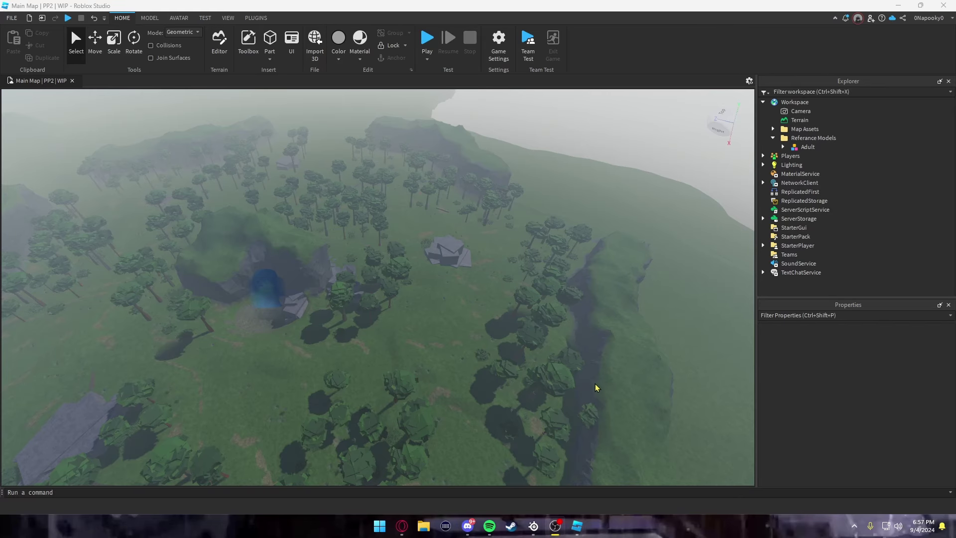
scroll(596, 386, "down", 5)
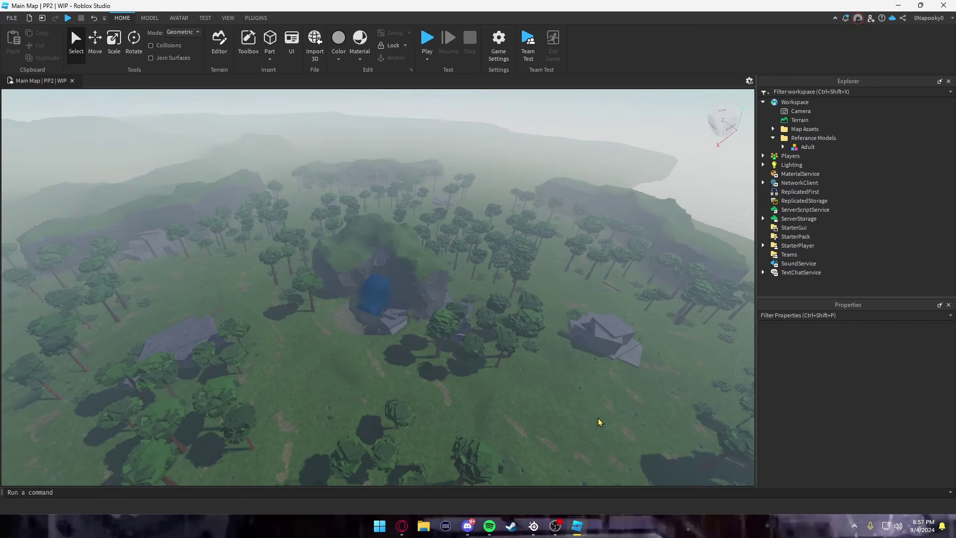
- Fly low through the forest near the waterfall hill, then rise over the trees
key("w")
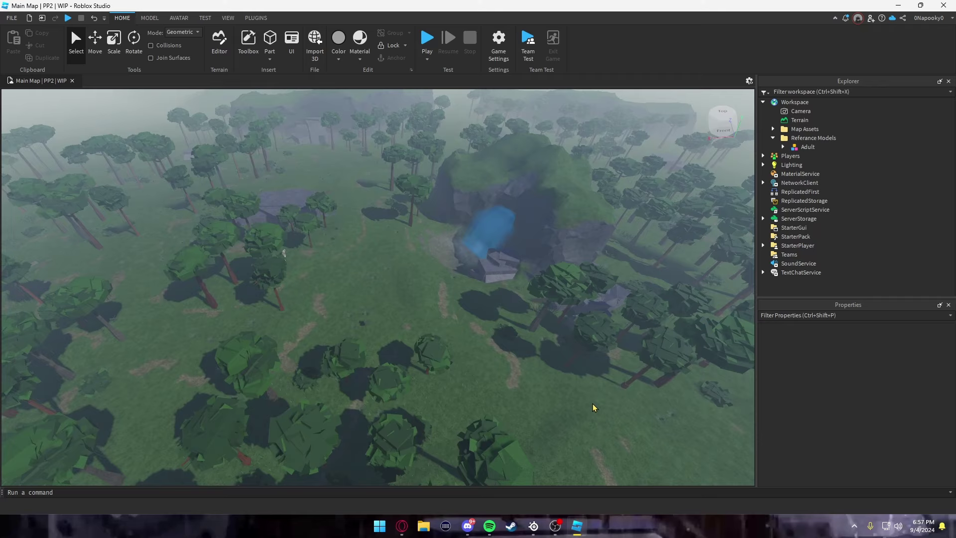
key("w")
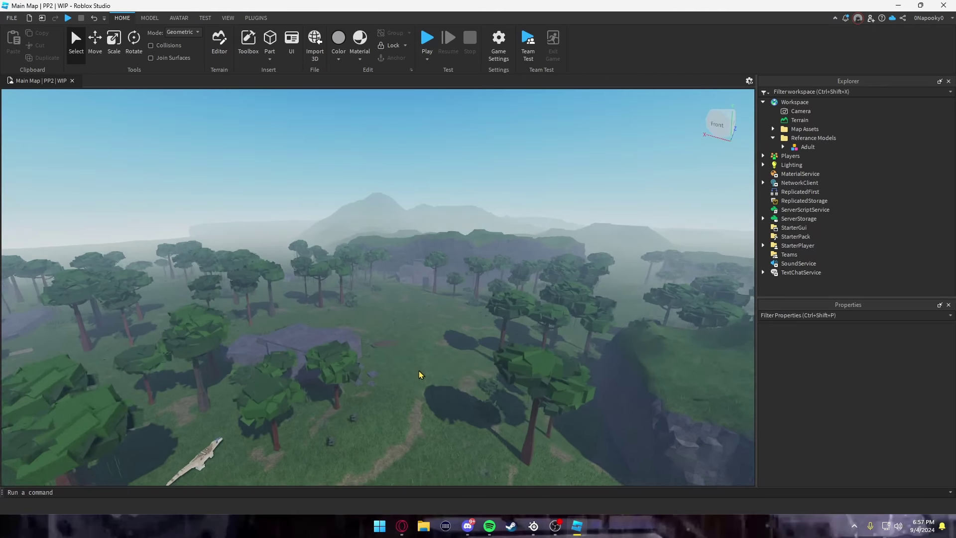
key("w")
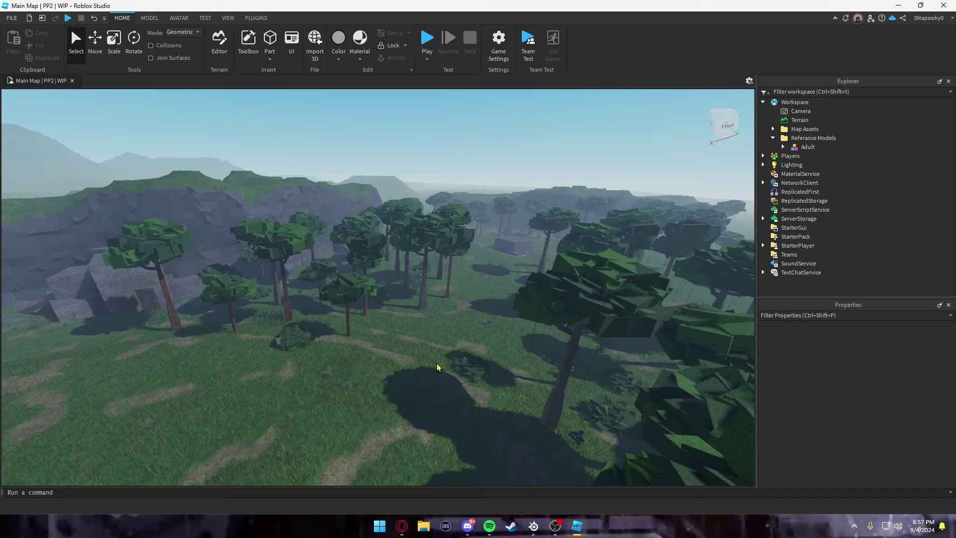
key("w")
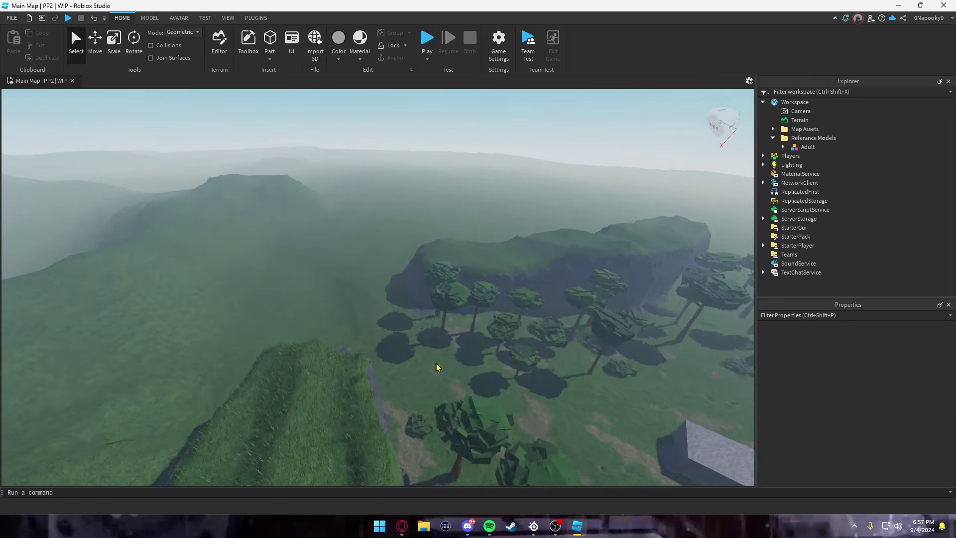
- Pull back to view the distant outer hills, then drop to ground level among the trees
key("s")
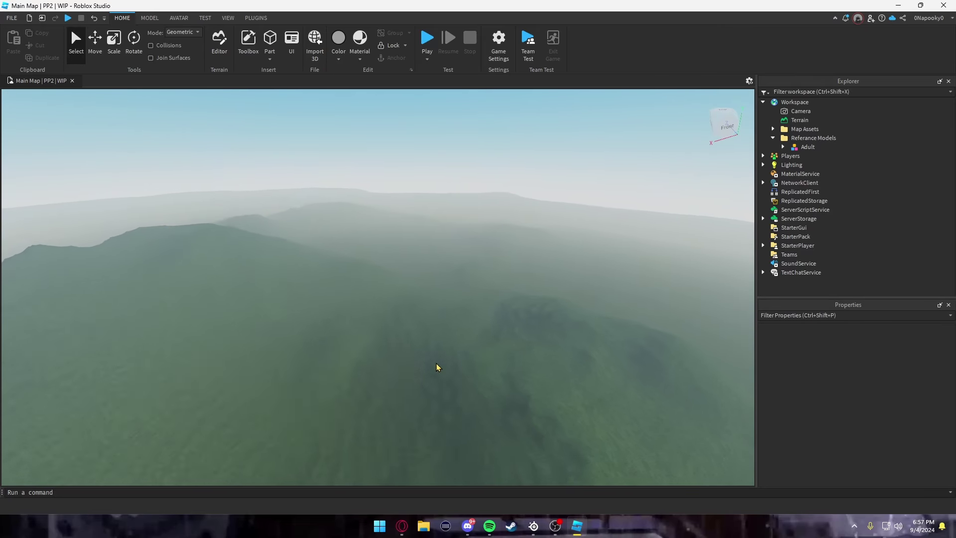
key("w")
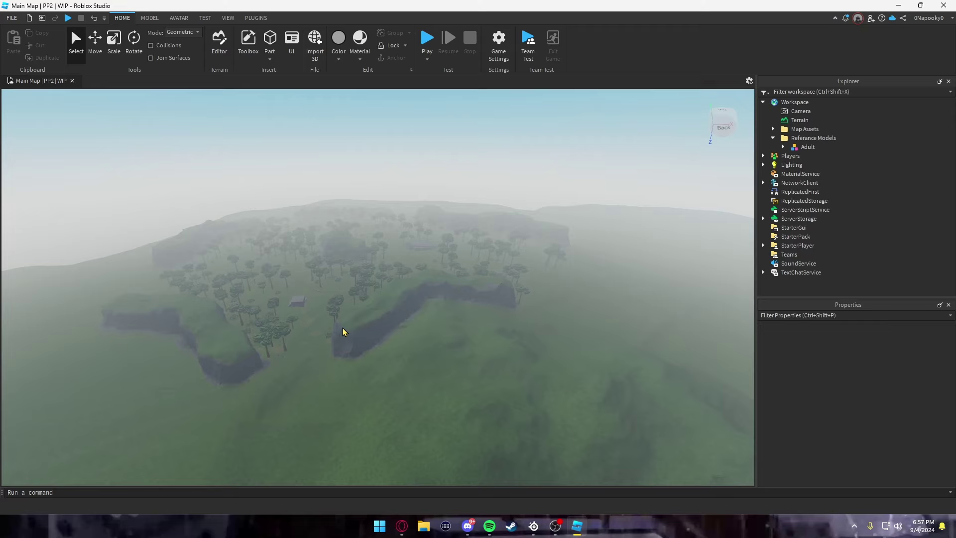
key("w")
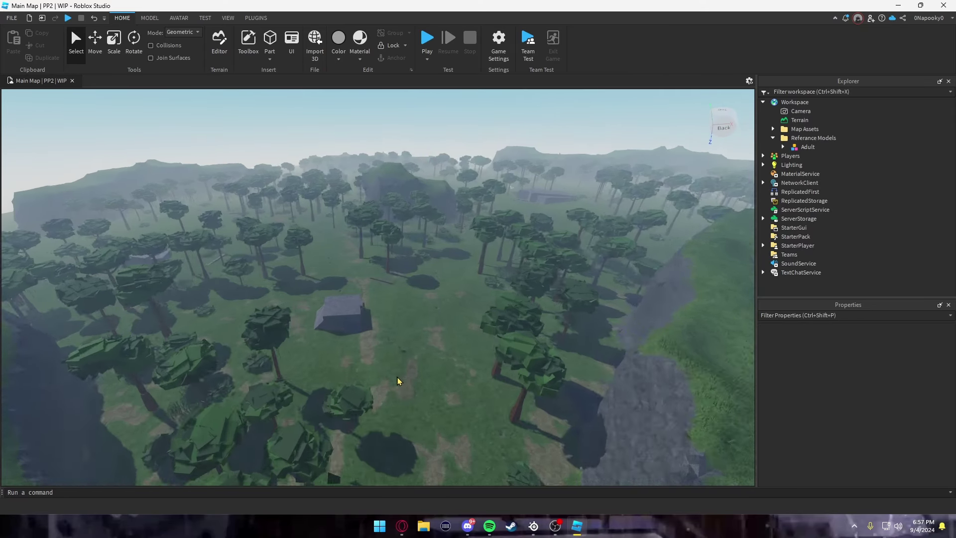
key("w")
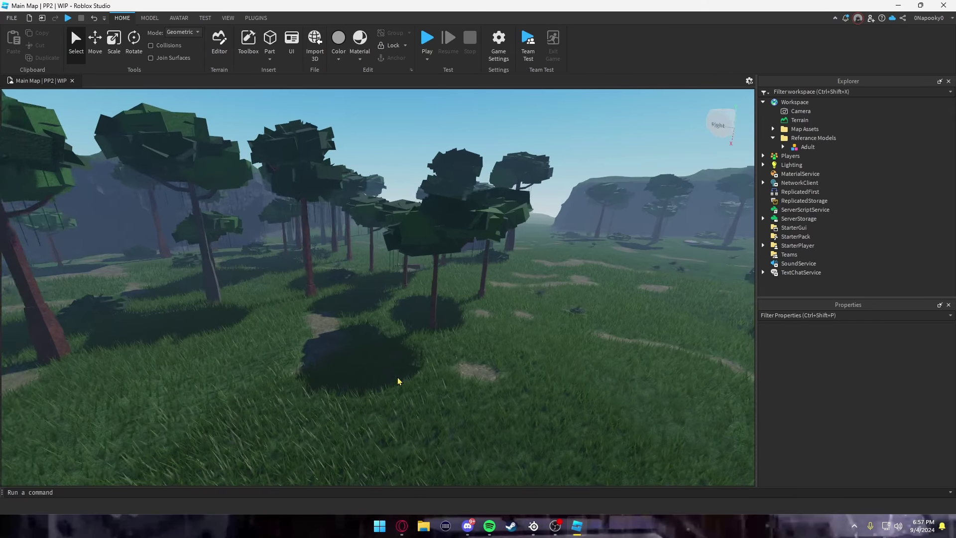
key("w")
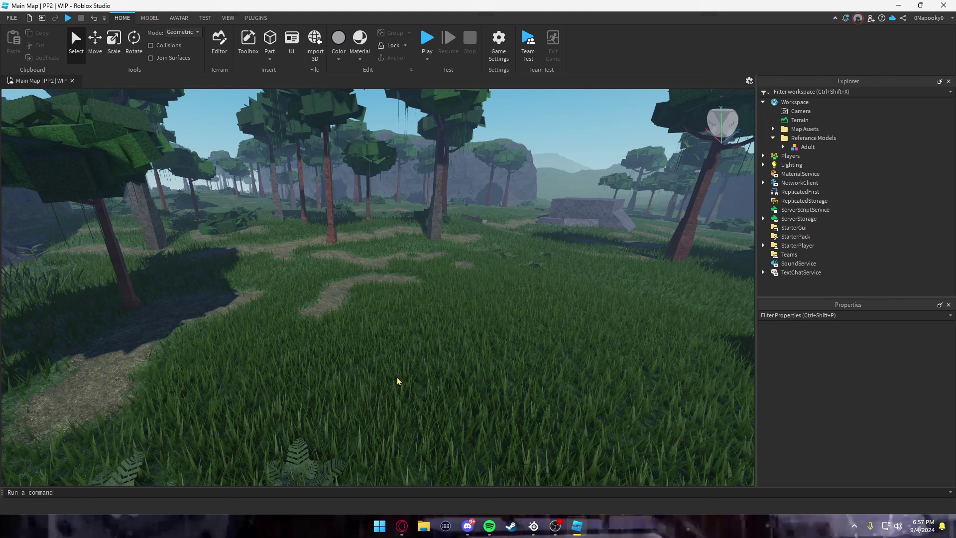